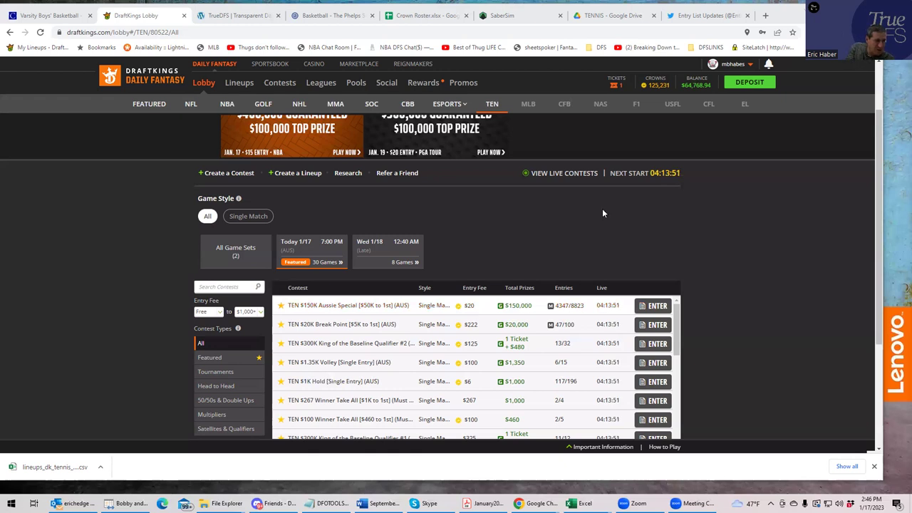
pyautogui.click(536, 173)
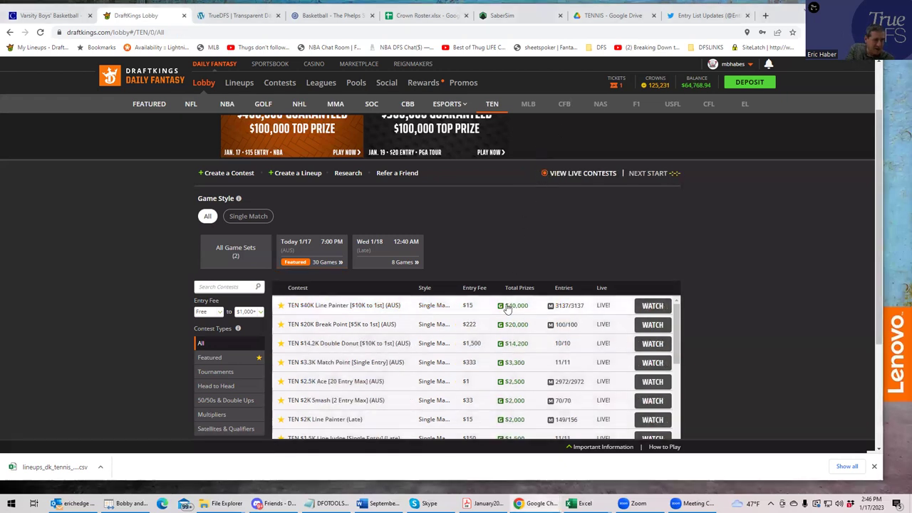
pyautogui.click(651, 306)
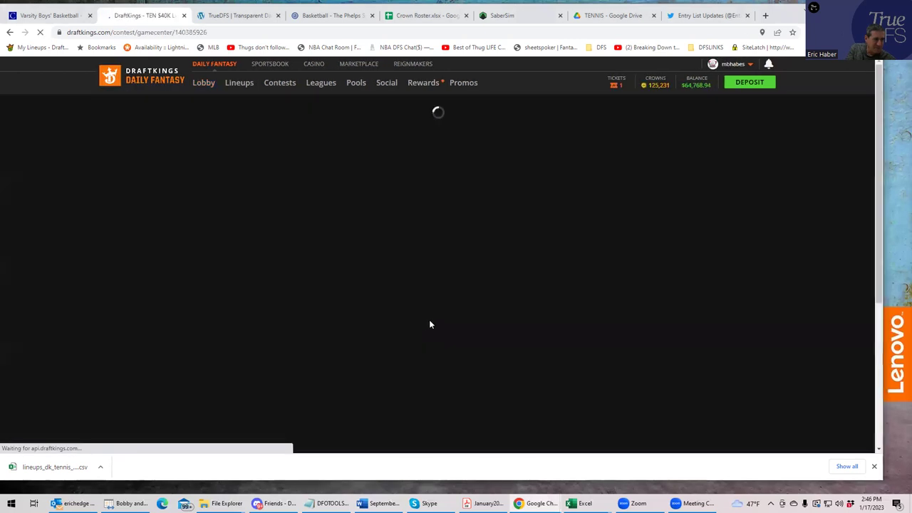
pyautogui.scroll(-2, 503, 270)
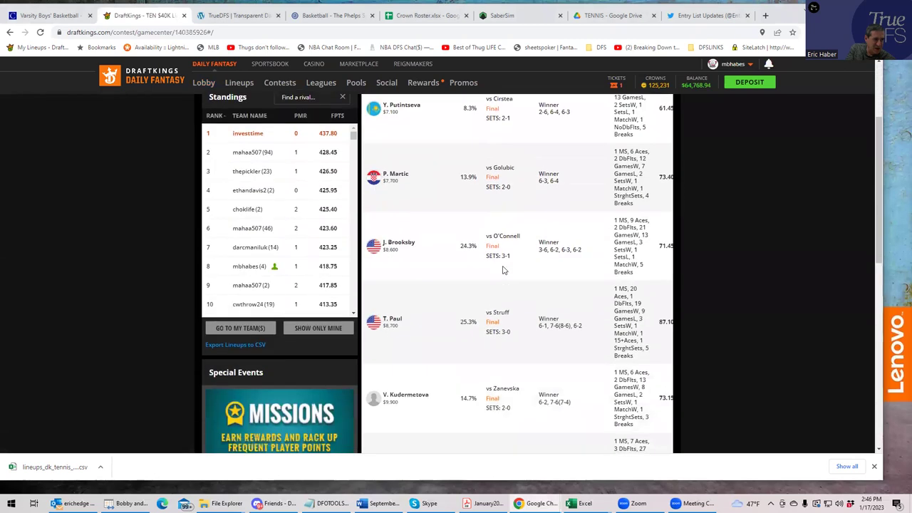
pyautogui.click(269, 267)
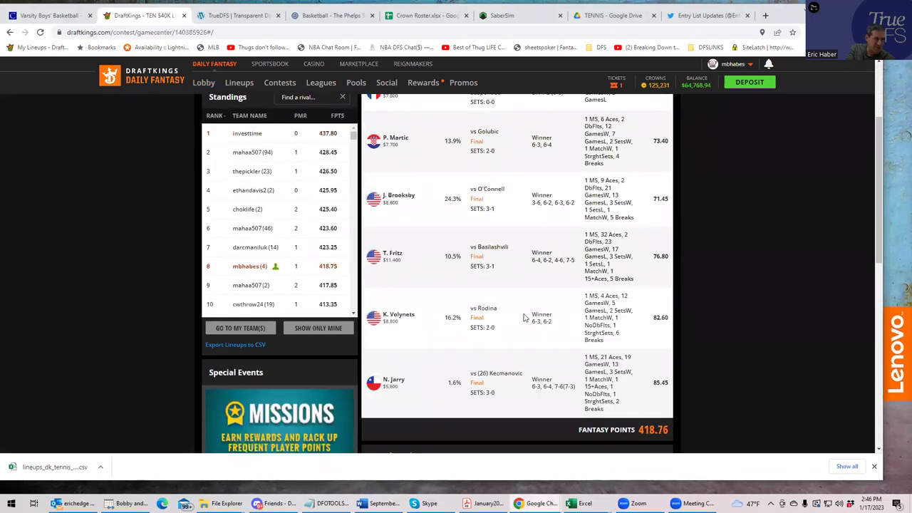
pyautogui.scroll(3, 524, 317)
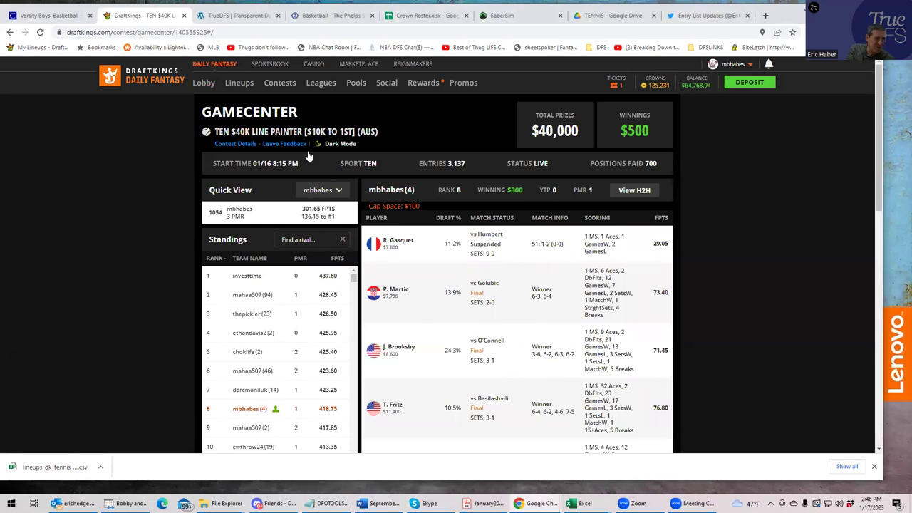
pyautogui.click(280, 83)
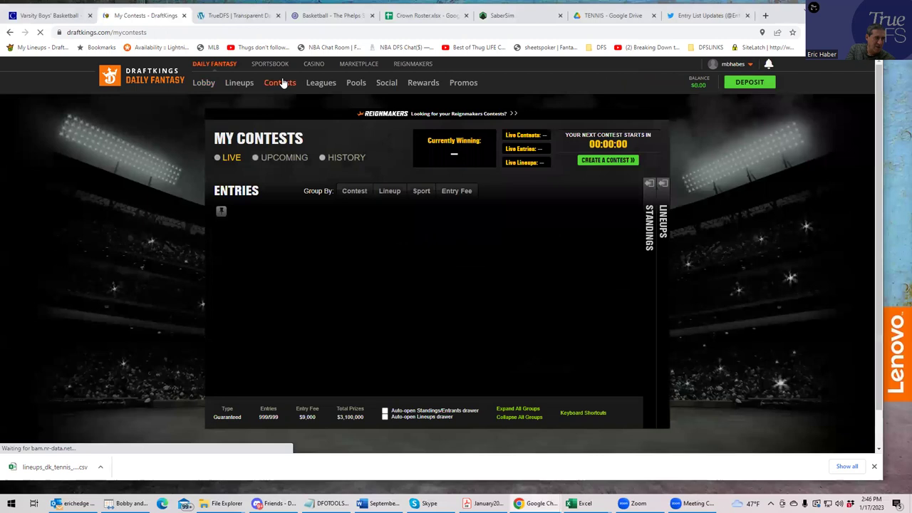
pyautogui.click(207, 84)
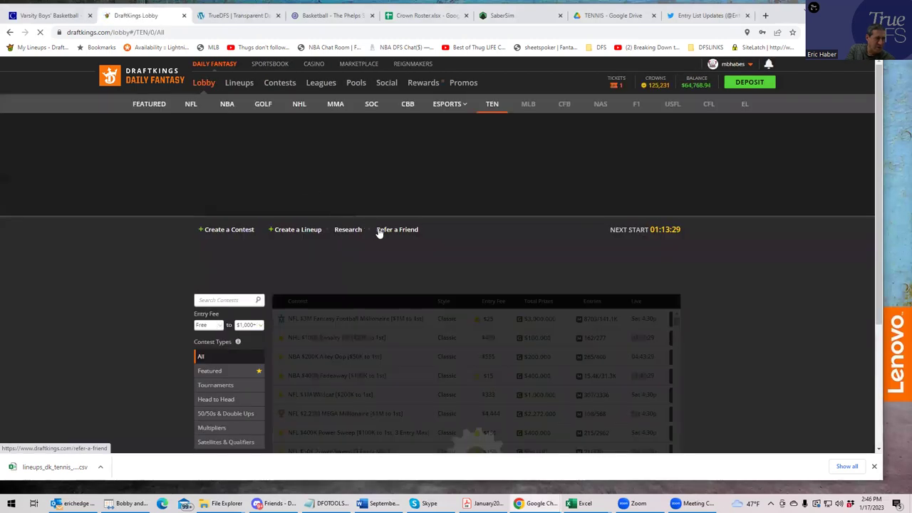
pyautogui.click(303, 326)
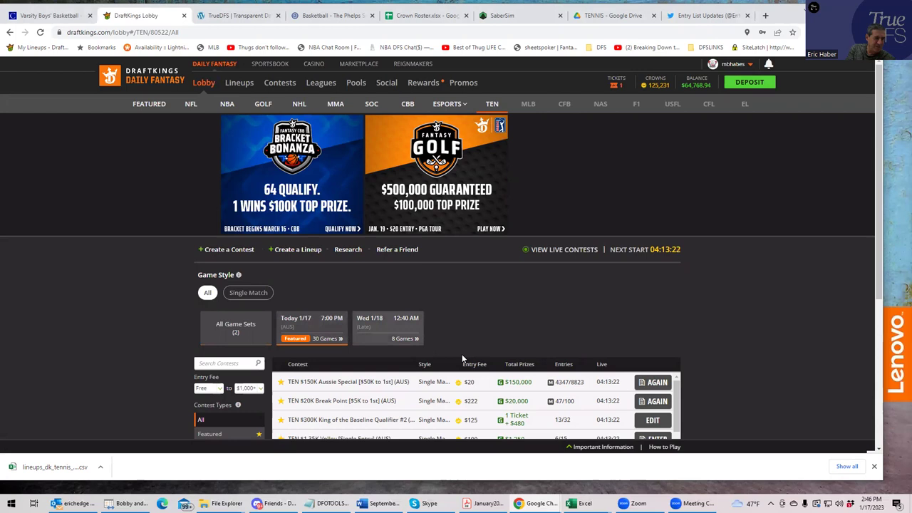
# Open the TEN $150K Aussie Special contest details and start drafting a team.
pyautogui.click(364, 382)
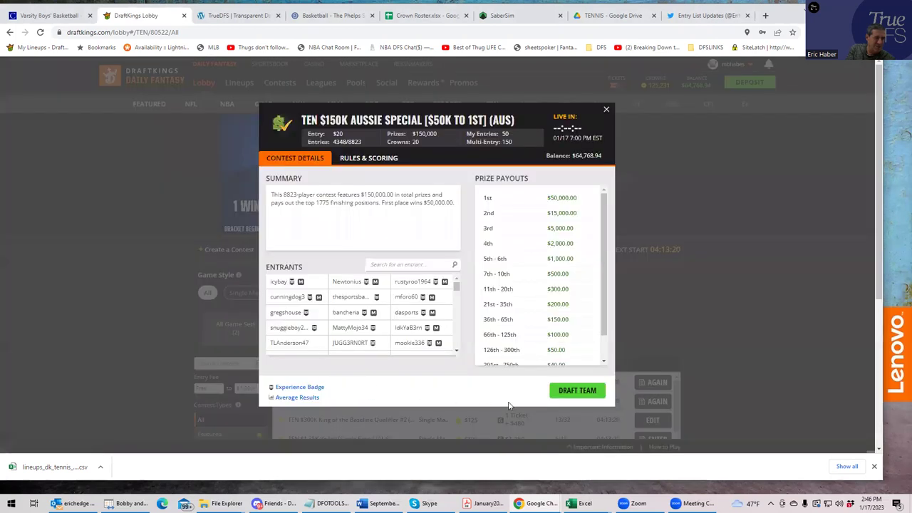
pyautogui.click(563, 395)
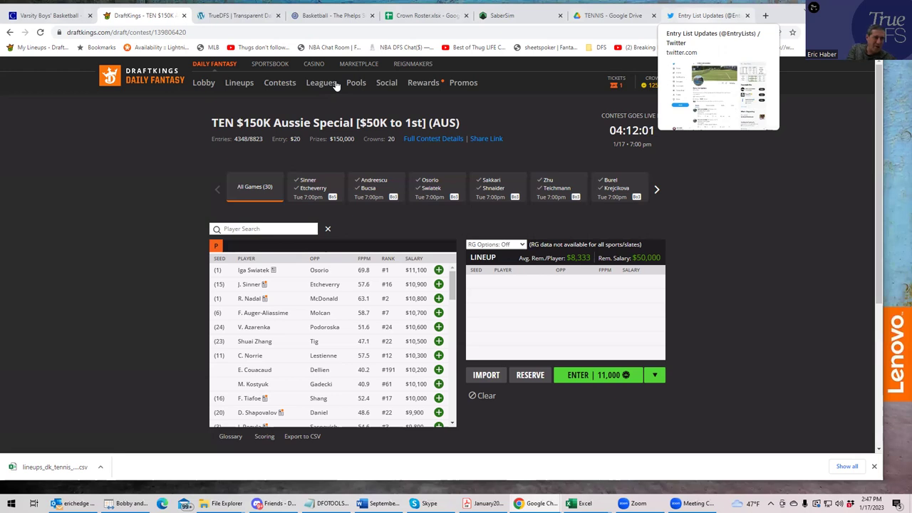
# Switch to Twitter and read the Entry List Updates Australian Open withdrawal tweets.
pyautogui.hotkey('ctrl', '9')
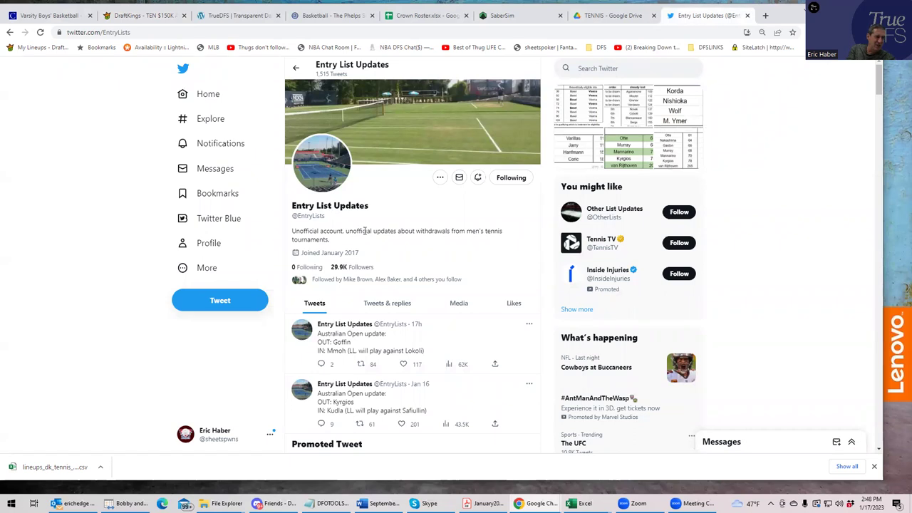
pyautogui.scroll(-1, 392, 360)
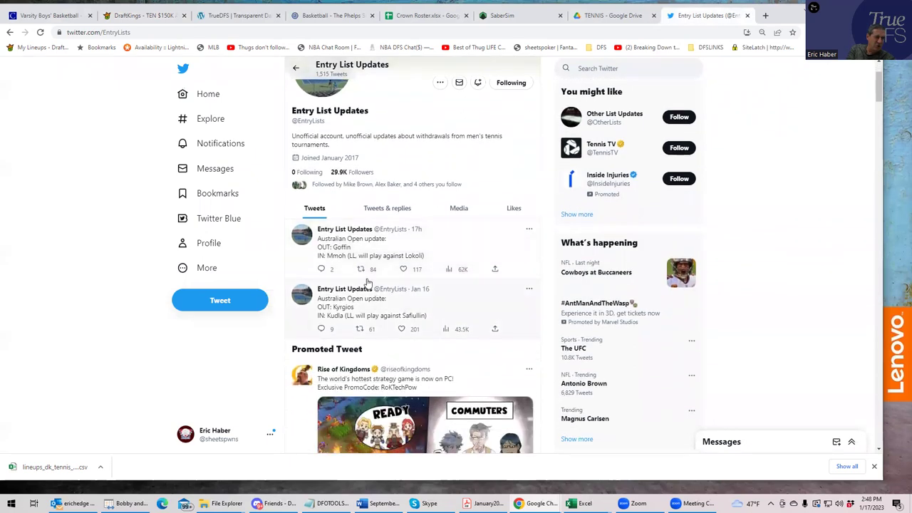
pyautogui.scroll(-5, 368, 283)
pyautogui.scroll(-4, 361, 292)
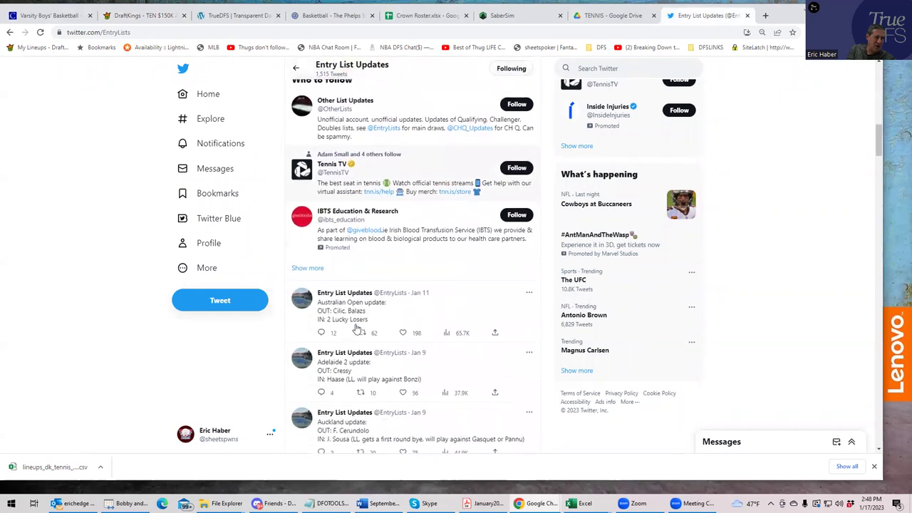
pyautogui.scroll(10, 358, 328)
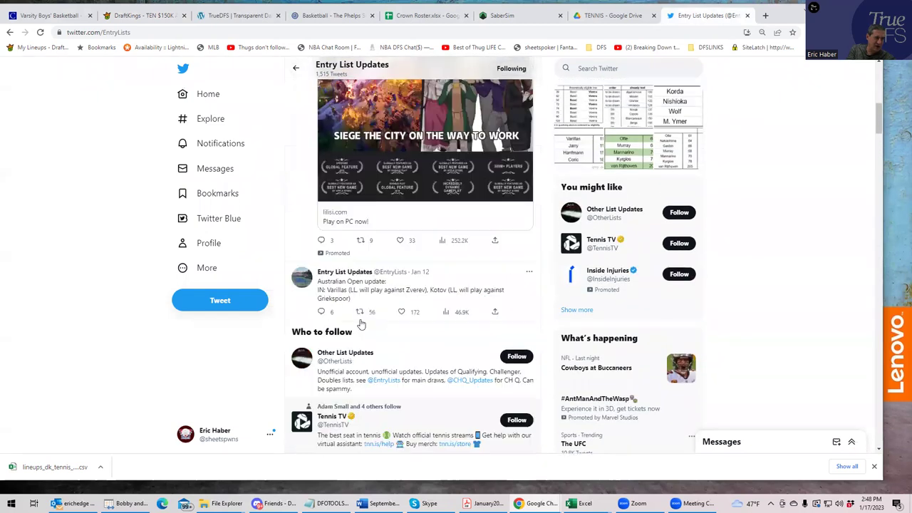
pyautogui.scroll(1, 367, 275)
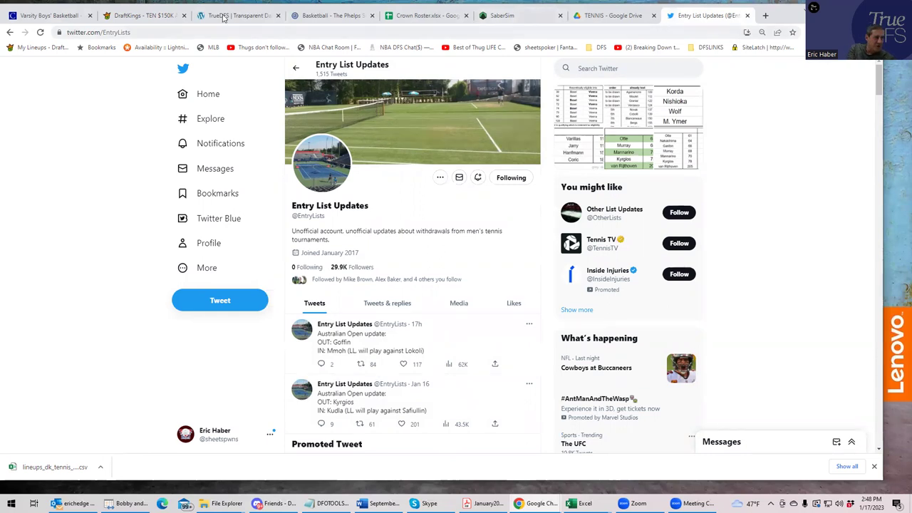
# Return to the DraftKings Aussie Special draft page and browse its player list.
pyautogui.click(142, 20)
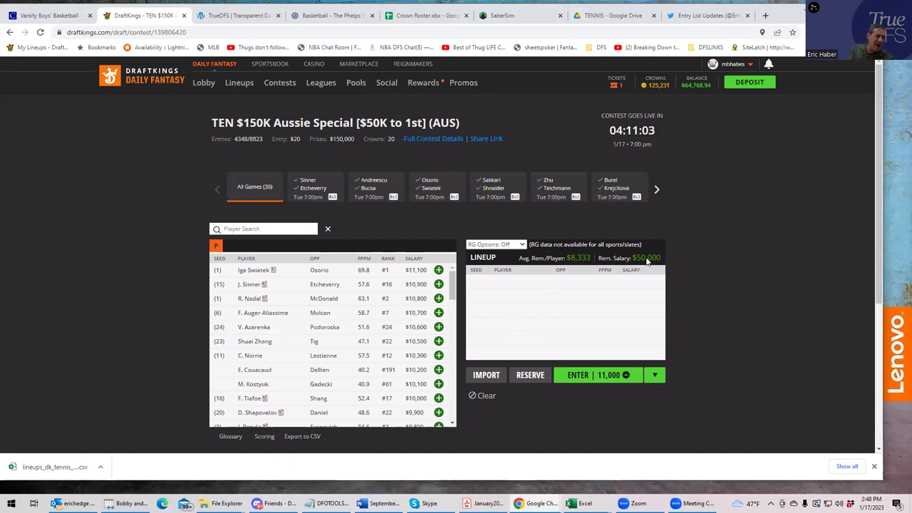
pyautogui.moveTo(451, 285); pyautogui.dragTo(451, 240)
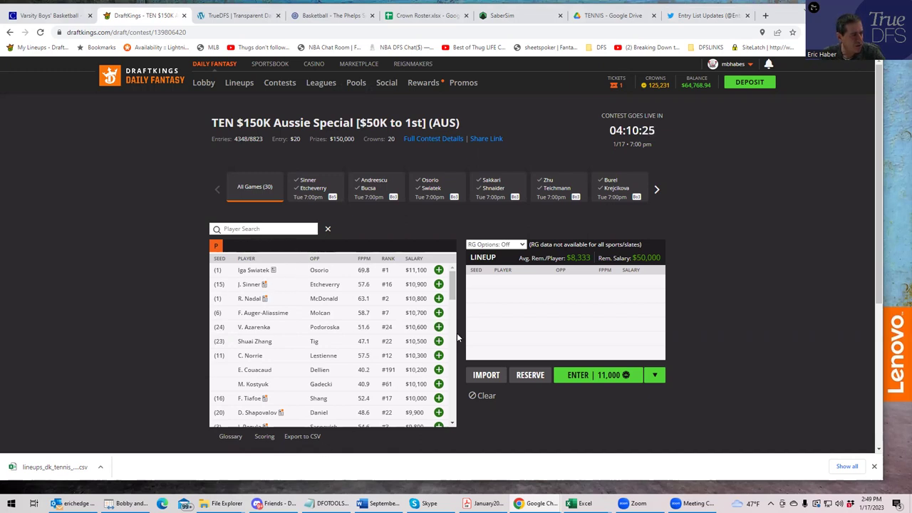
pyautogui.scroll(-5, 453, 289)
pyautogui.scroll(5, 449, 285)
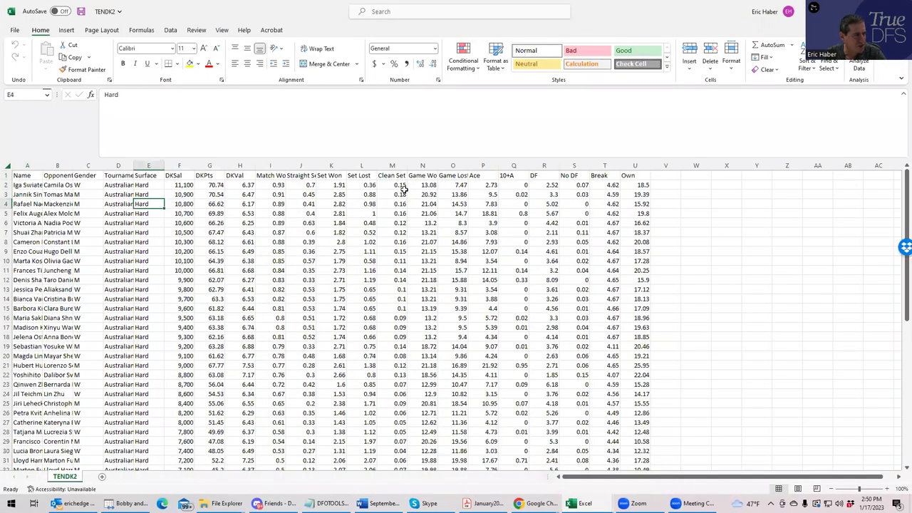
# Review the first player's Value, Set Won, Set Lost and Clean Set figures in TENDK2.
pyautogui.click(276, 185)
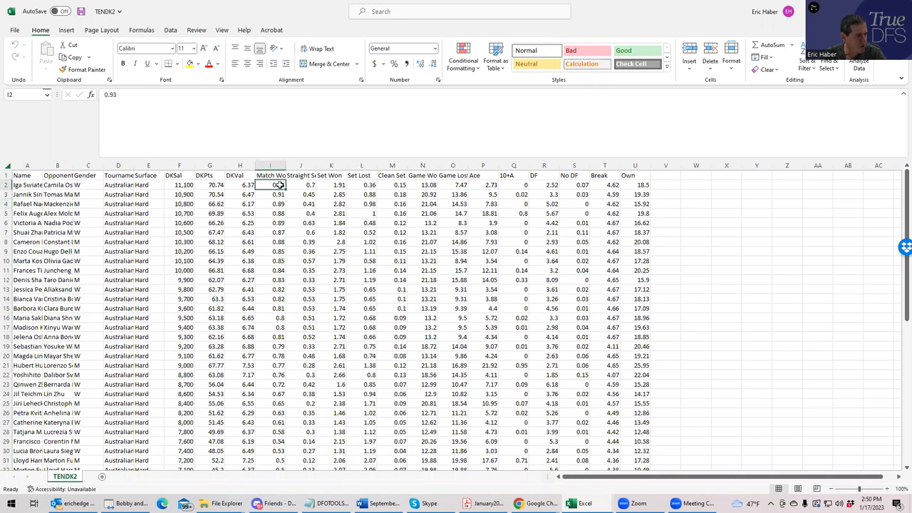
pyautogui.click(302, 185)
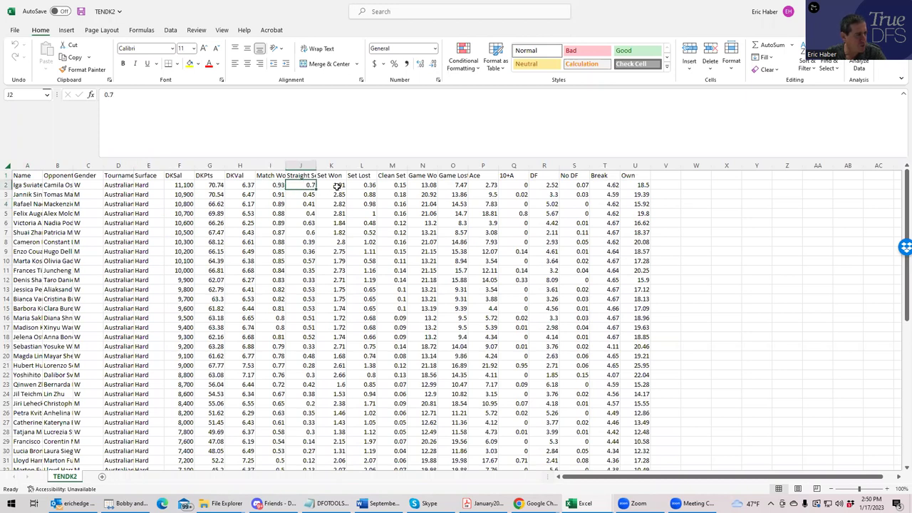
pyautogui.click(336, 185)
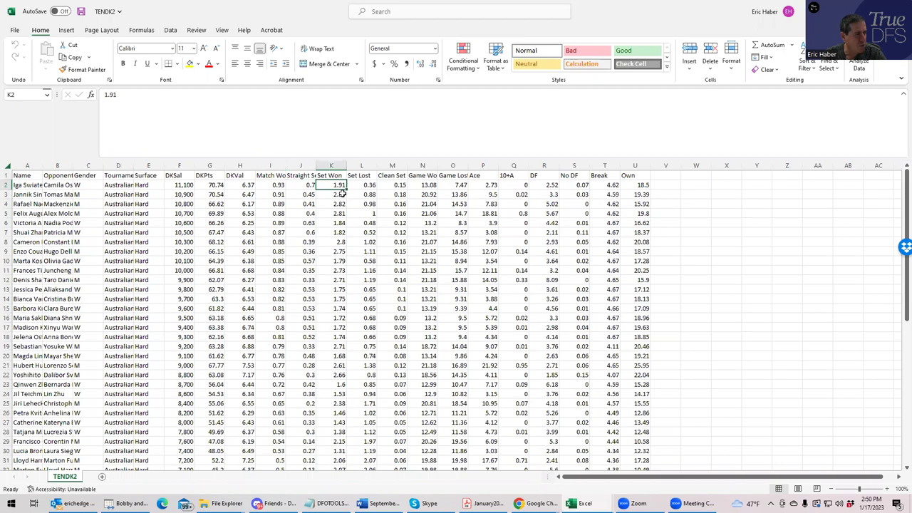
pyautogui.click(305, 184)
pyautogui.click(340, 186)
pyautogui.click(362, 185)
pyautogui.click(332, 185)
pyautogui.click(363, 185)
pyautogui.click(335, 185)
pyautogui.click(363, 186)
pyautogui.click(393, 186)
pyautogui.click(394, 213)
pyautogui.click(395, 185)
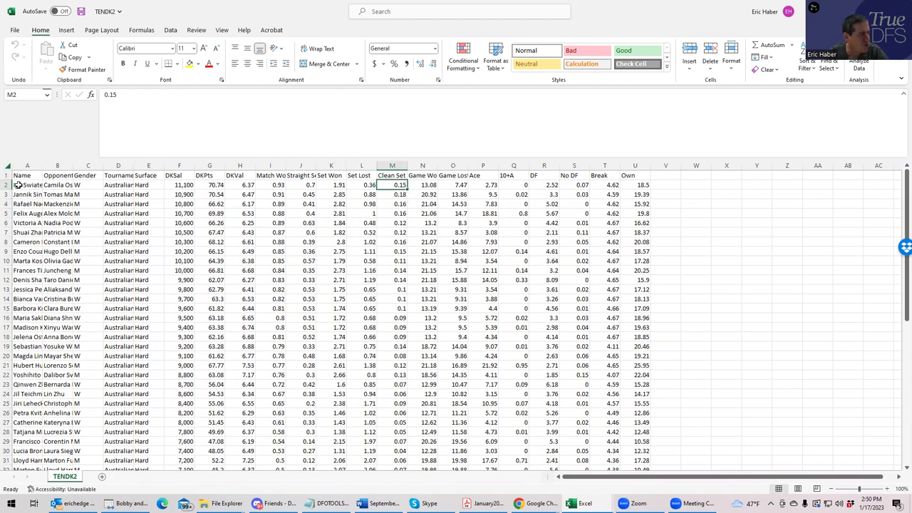
# Check the N2, O2 and Ace (P2, P5, P9) values, then move Excel aside for TrueDFS.
pyautogui.click(424, 185)
pyautogui.click(452, 185)
pyautogui.click(479, 185)
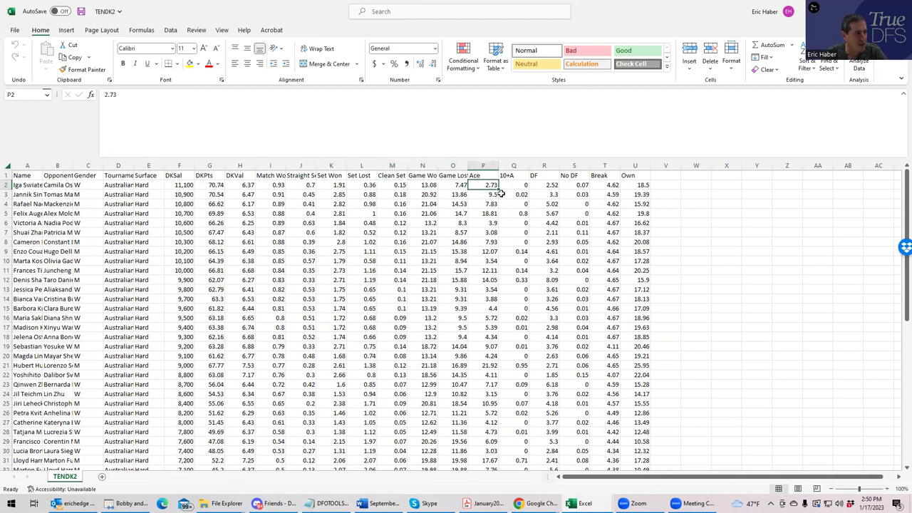
pyautogui.click(486, 213)
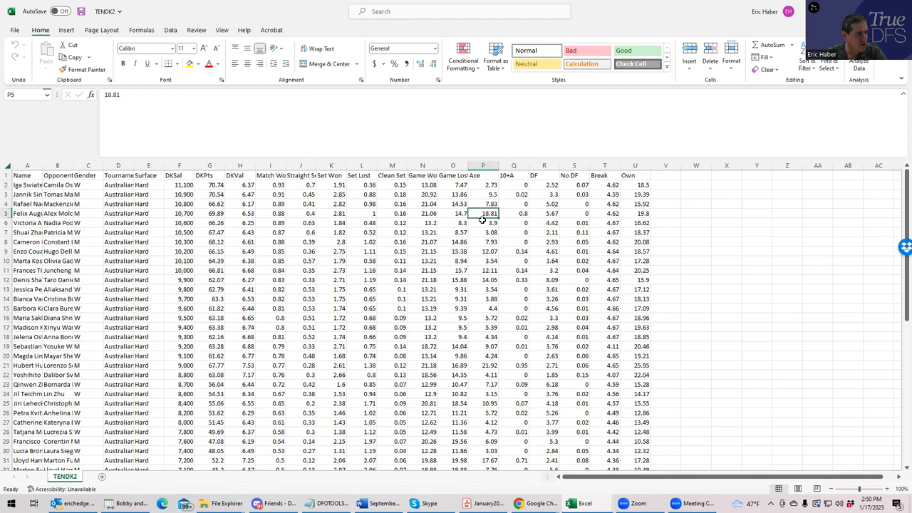
pyautogui.click(491, 251)
pyautogui.click(487, 214)
pyautogui.click(486, 186)
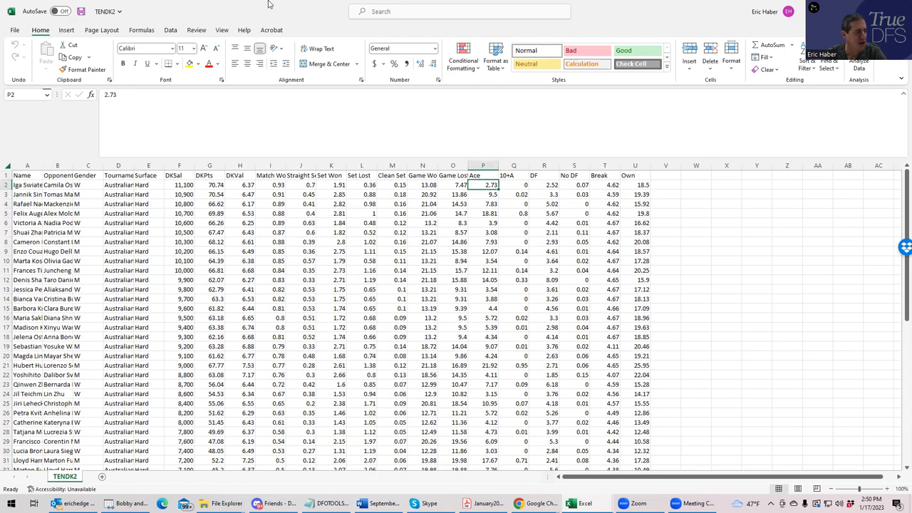
pyautogui.moveTo(281, 13); pyautogui.dragTo(911, 72)
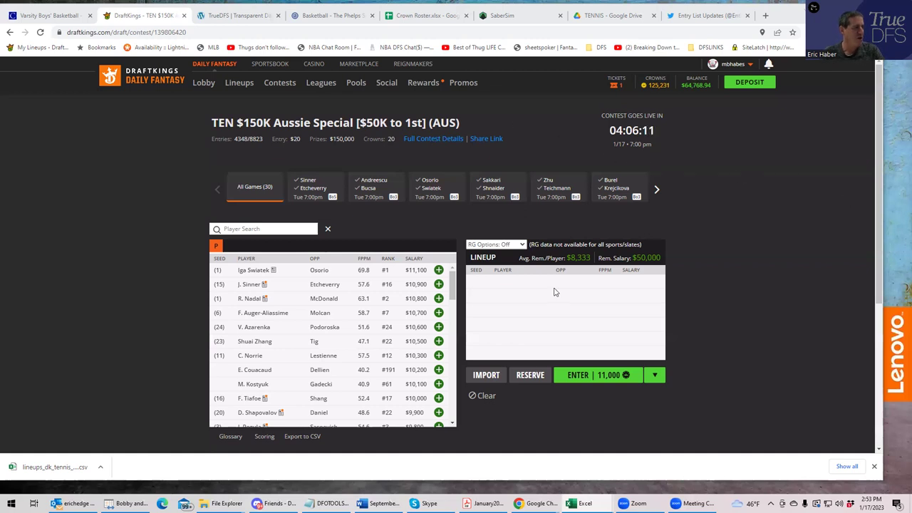
pyautogui.click(234, 16)
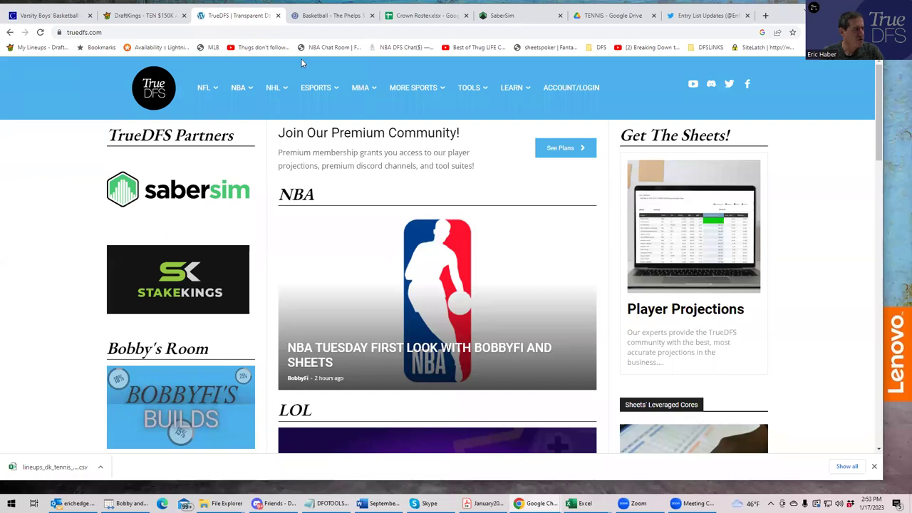
# Reveal the Tennis Videos and Tennis Projections options under MORE SPORTS > Tennis.
pyautogui.moveTo(297, 84)
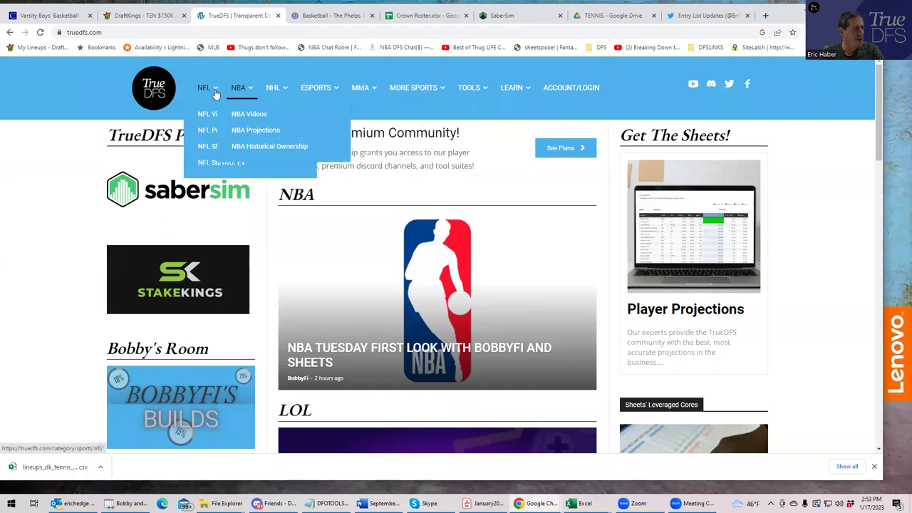
pyautogui.moveTo(242, 94)
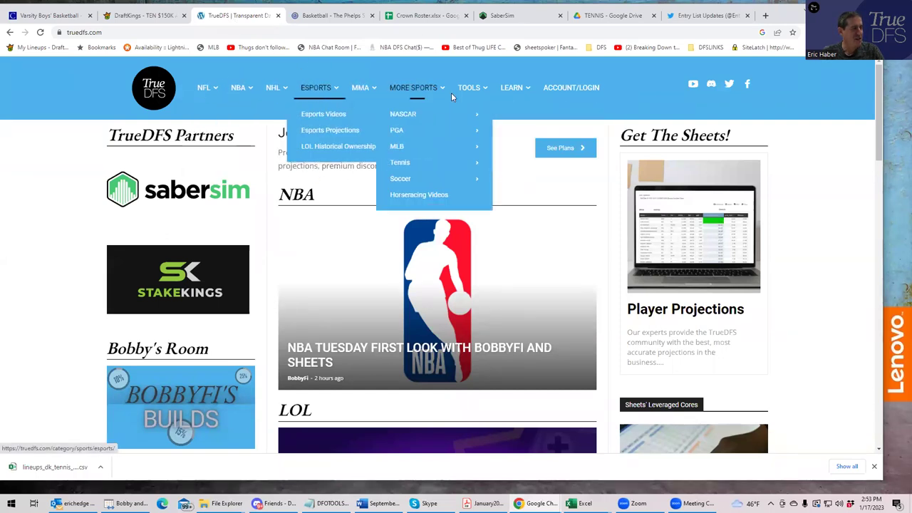
pyautogui.moveTo(470, 87)
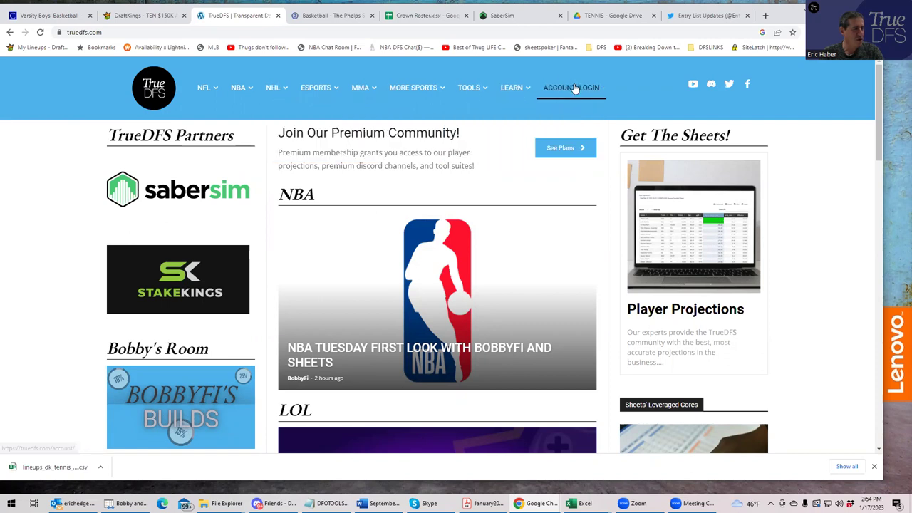
pyautogui.moveTo(417, 84)
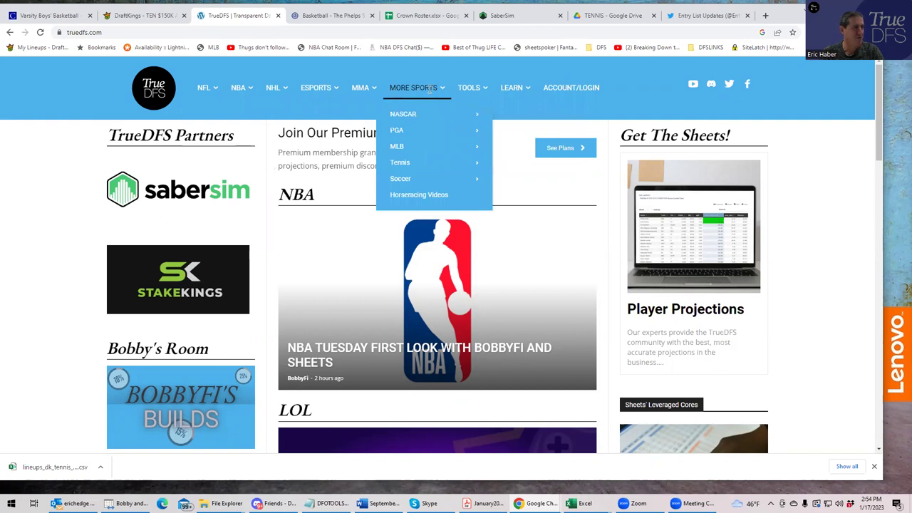
pyautogui.moveTo(404, 165)
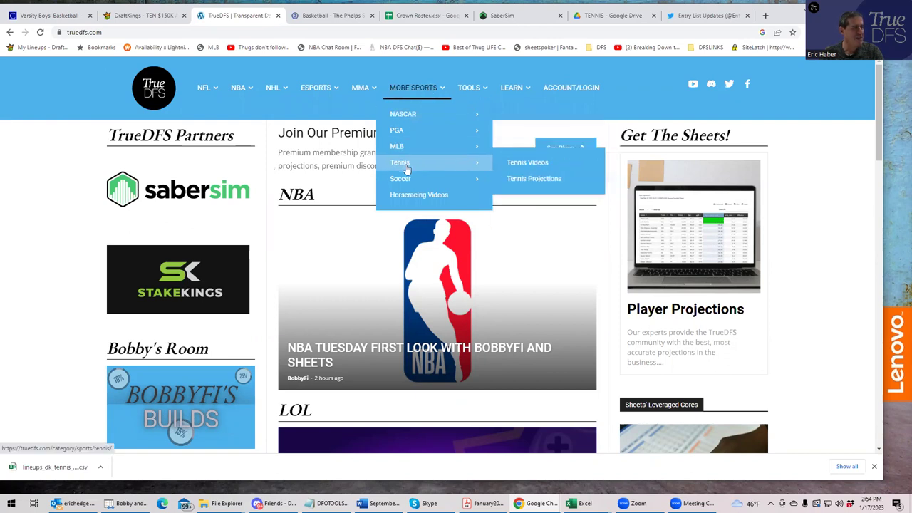
# Open the TrueDFS Tennis page, then go via MORE SPORTS > Tennis to Tennis Projections.
pyautogui.click(528, 165)
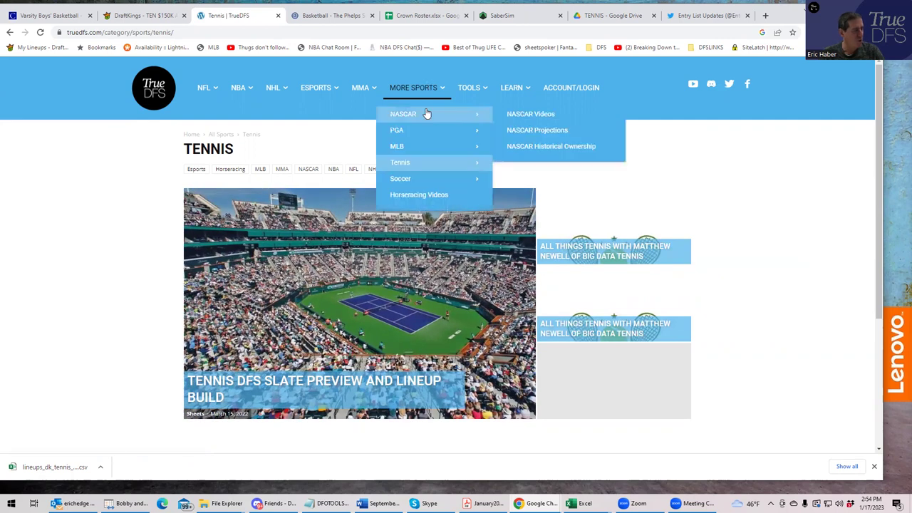
pyautogui.moveTo(206, 162)
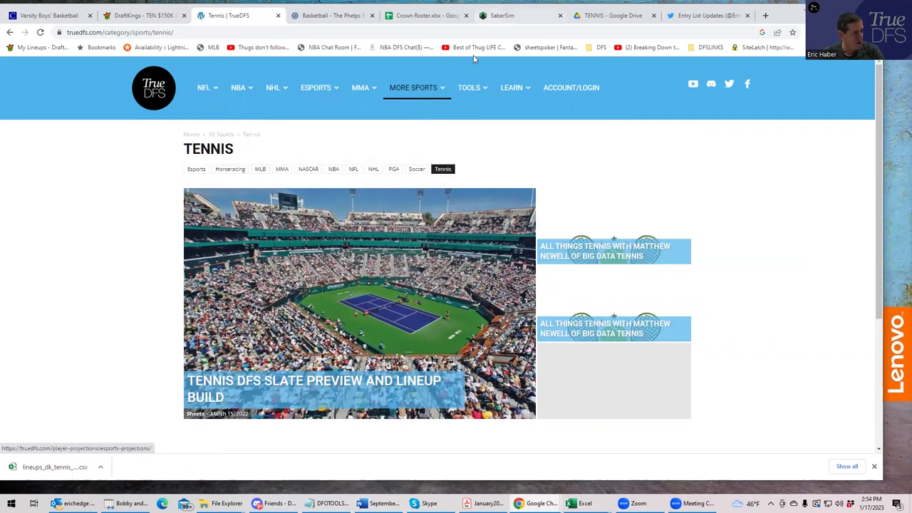
pyautogui.moveTo(413, 88)
pyautogui.moveTo(403, 146)
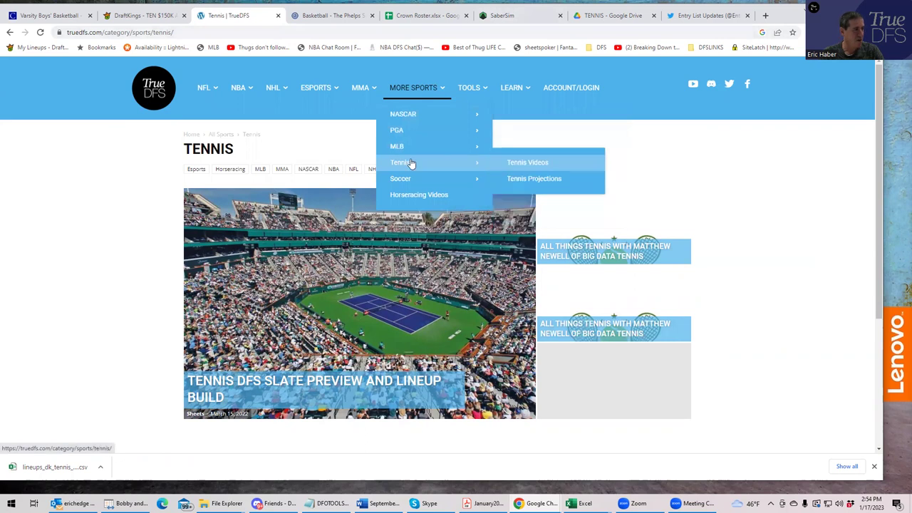
pyautogui.moveTo(413, 165)
pyautogui.click(527, 181)
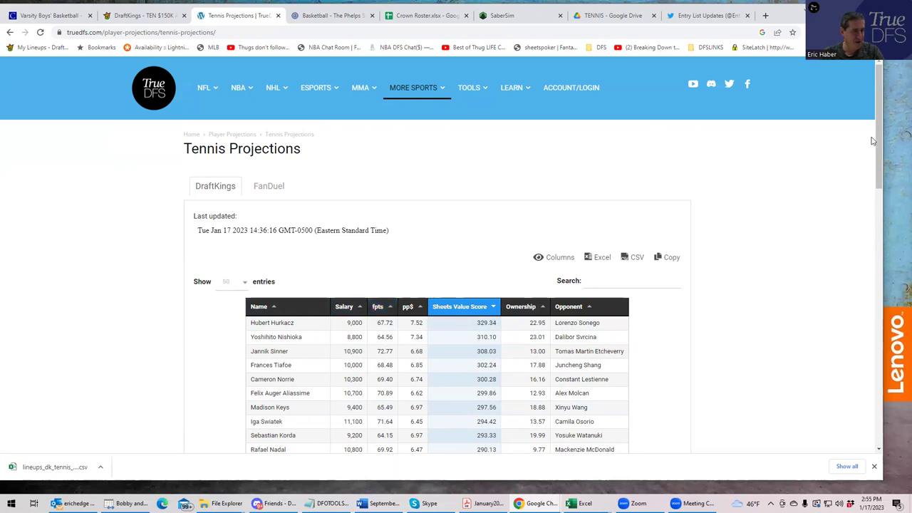
# Scroll down to the loaded DraftKings projections table led by Hubert Hurkacz.
pyautogui.moveTo(880, 151); pyautogui.dragTo(868, 195)
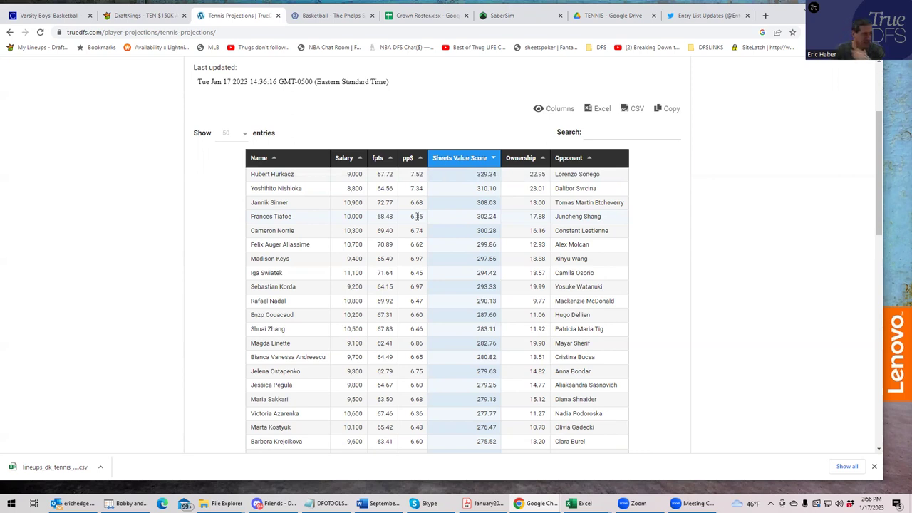
# Sort the tennis projections table by the pp$ column, toggling its sort direction.
pyautogui.click(420, 158)
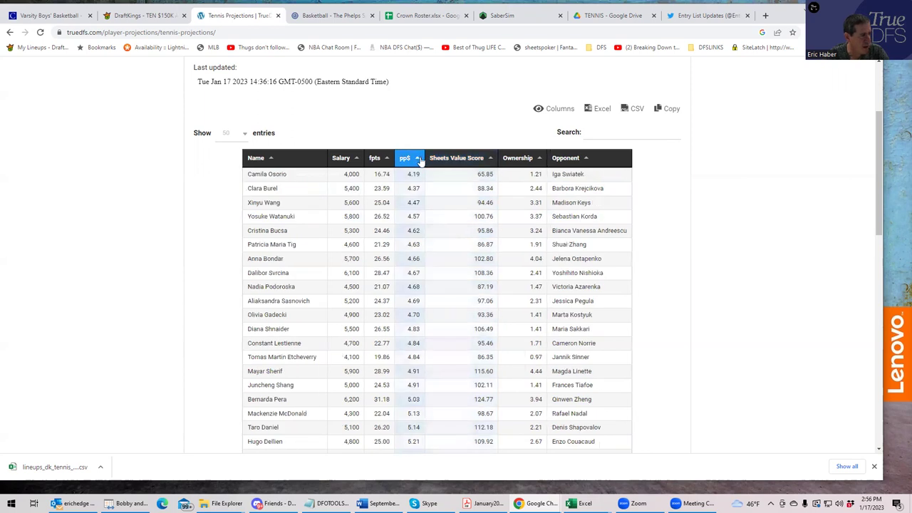
pyautogui.click(419, 159)
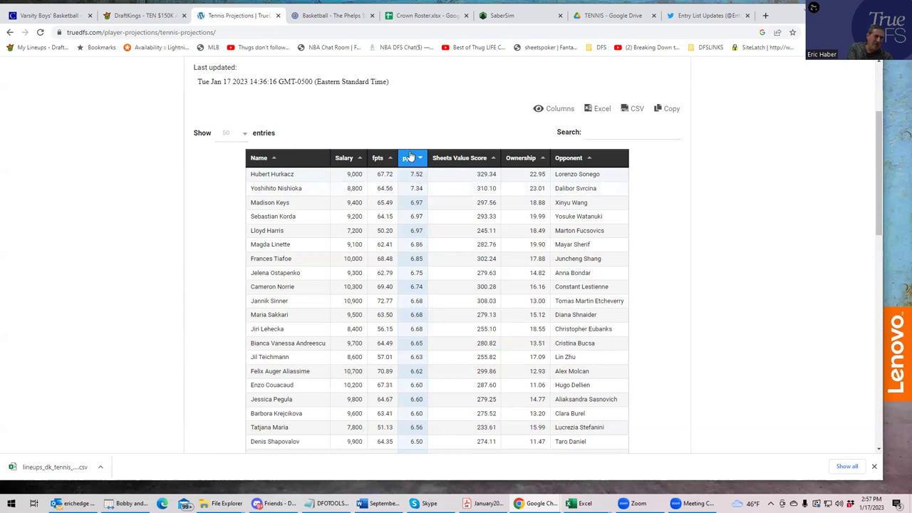
pyautogui.click(493, 159)
pyautogui.click(491, 160)
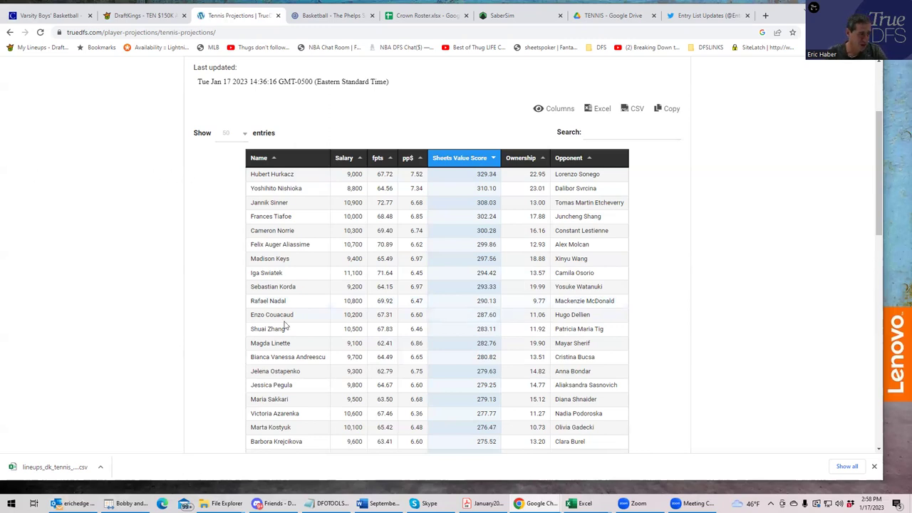
pyautogui.click(419, 158)
pyautogui.click(416, 158)
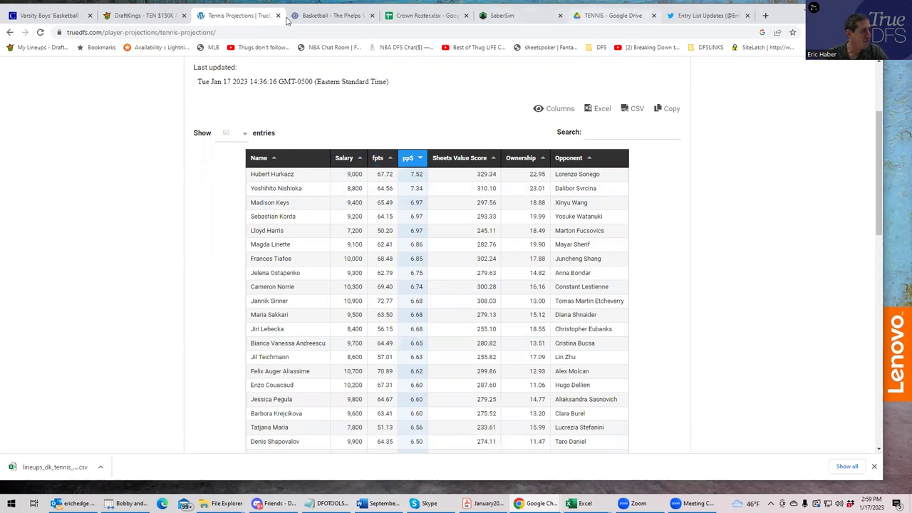
pyautogui.click(153, 15)
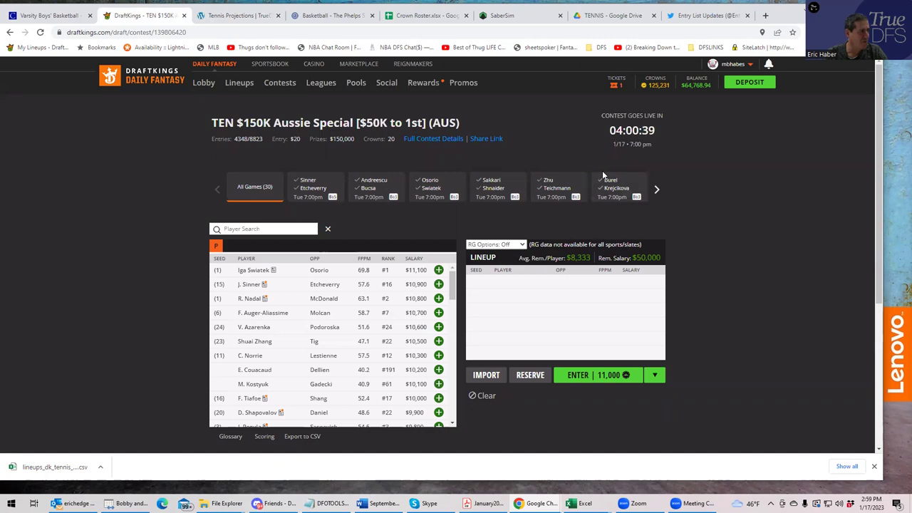
pyautogui.click(217, 19)
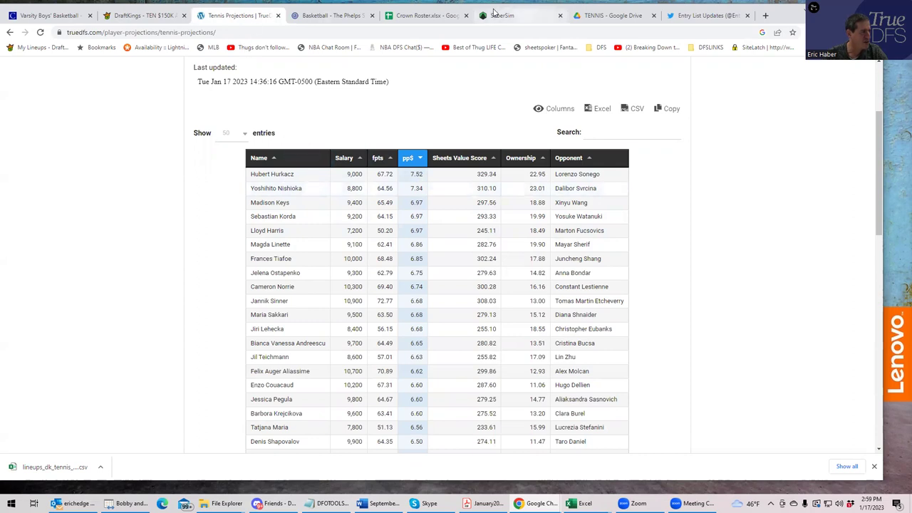
# Add H. Hurkacz, Y. Nishioka and M. Keys to the Aussie Special lineup.
pyautogui.click(136, 15)
pyautogui.click(244, 229)
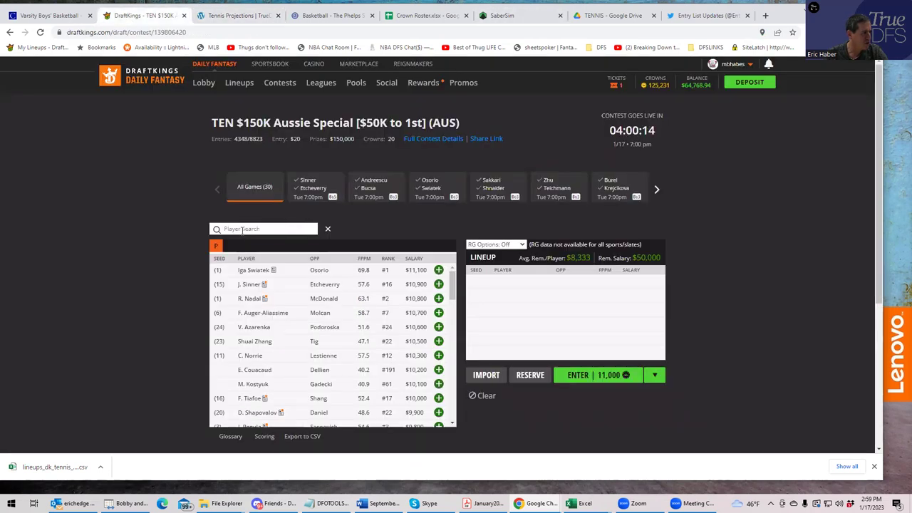
pyautogui.write('hur')
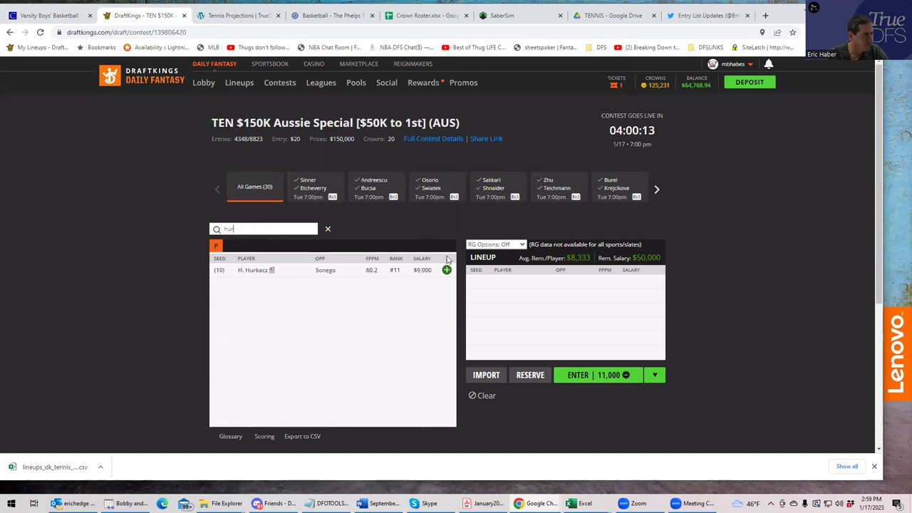
pyautogui.click(446, 270)
pyautogui.click(286, 228)
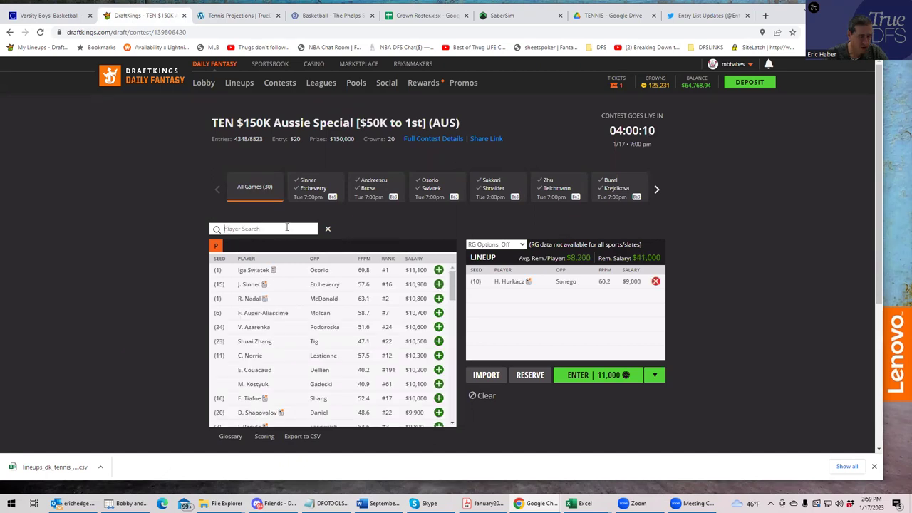
pyautogui.write('nis')
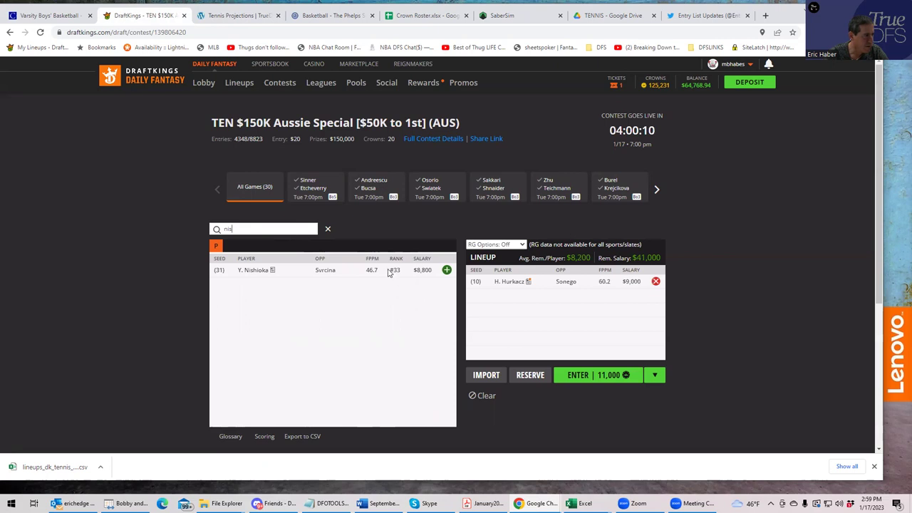
pyautogui.click(446, 270)
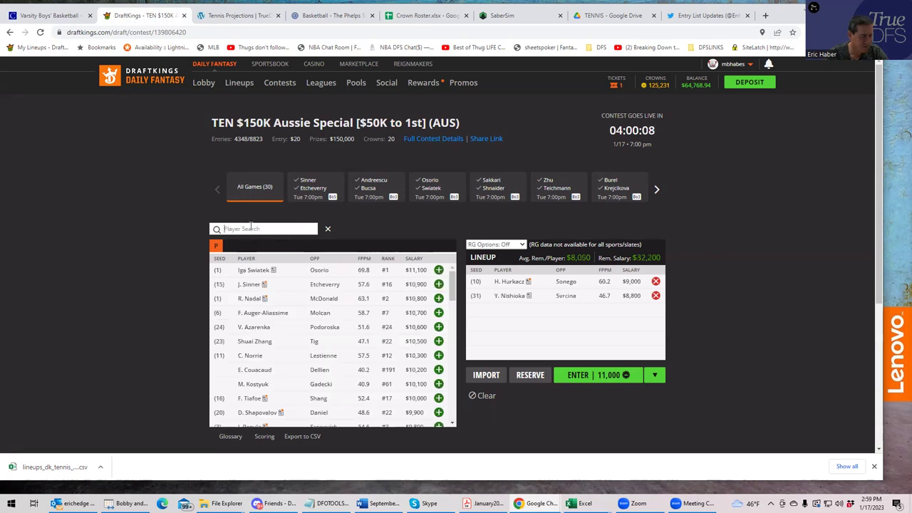
pyautogui.write('keys')
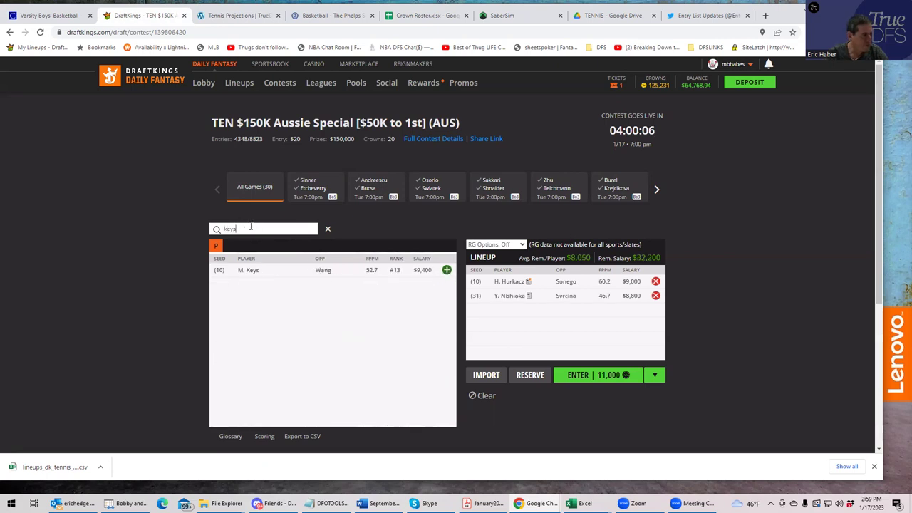
pyautogui.click(447, 270)
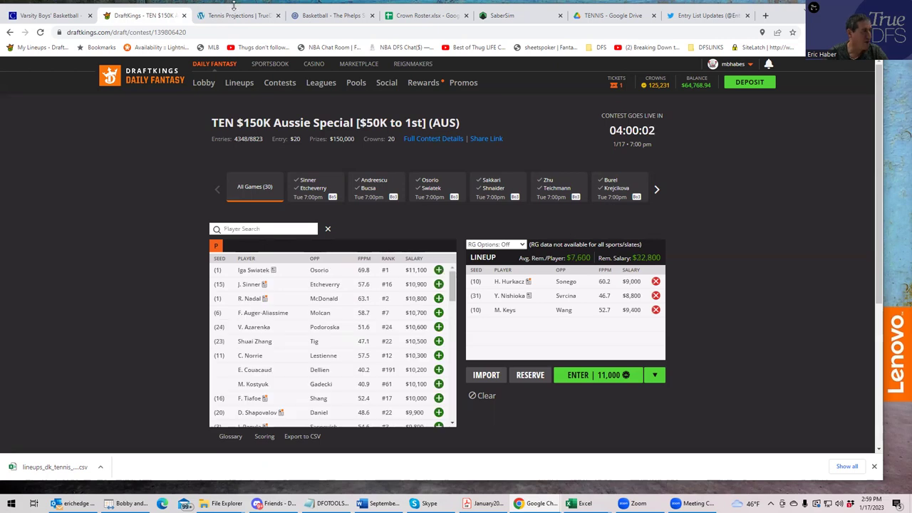
# After rechecking TrueDFS projections, add S. Korda, L. Harris and M. Linette to the lineup.
pyautogui.click(238, 15)
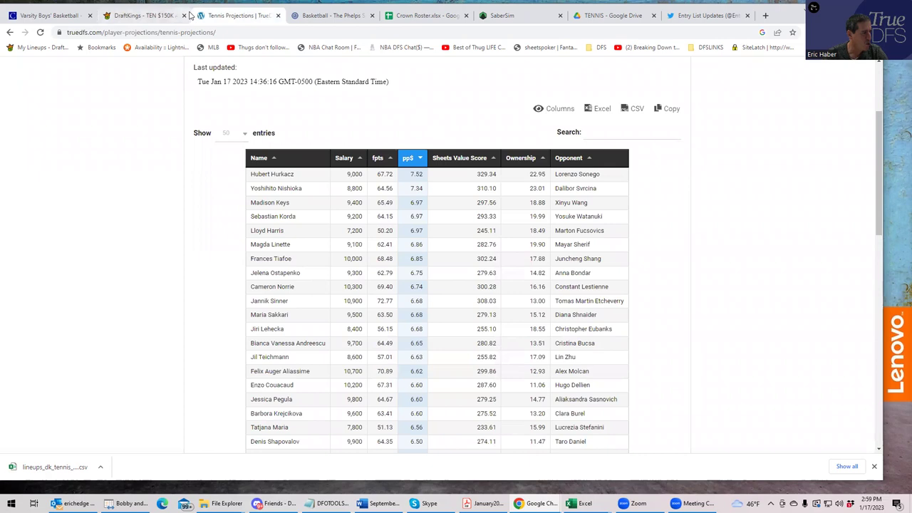
pyautogui.click(158, 15)
pyautogui.write('korda')
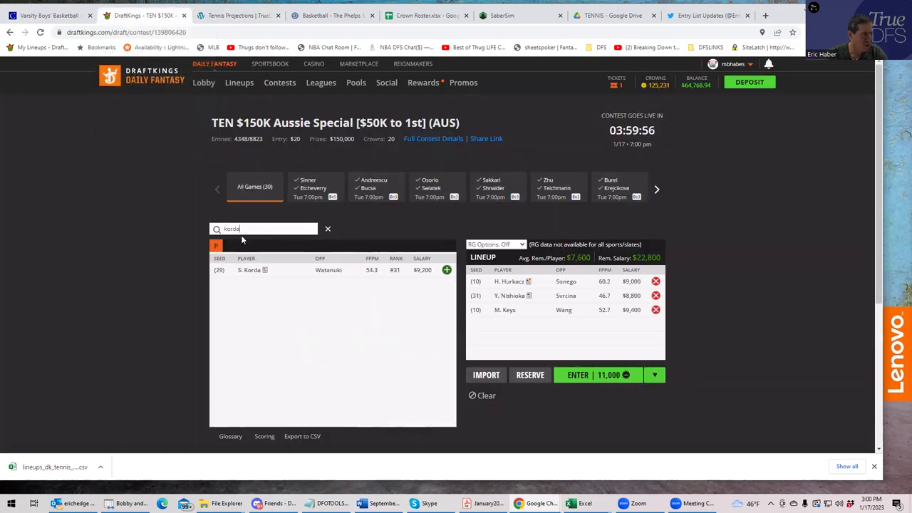
pyautogui.click(446, 270)
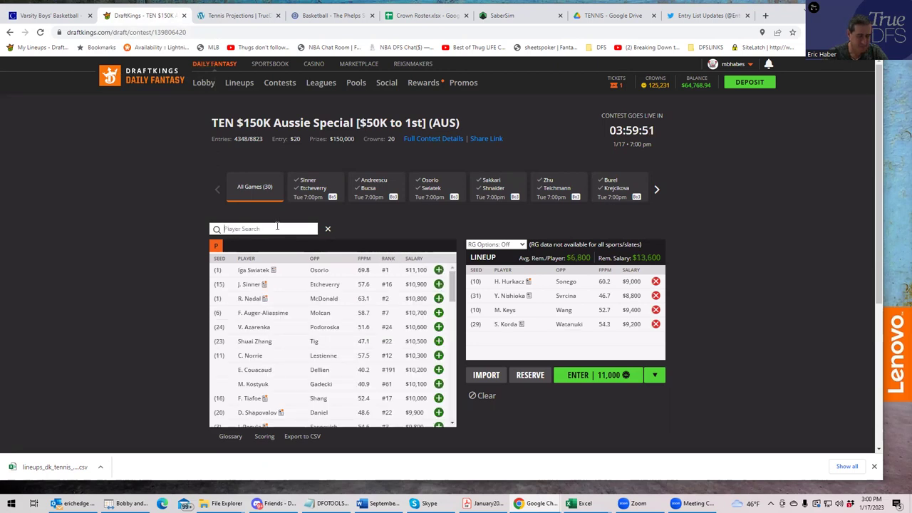
pyautogui.write('harris')
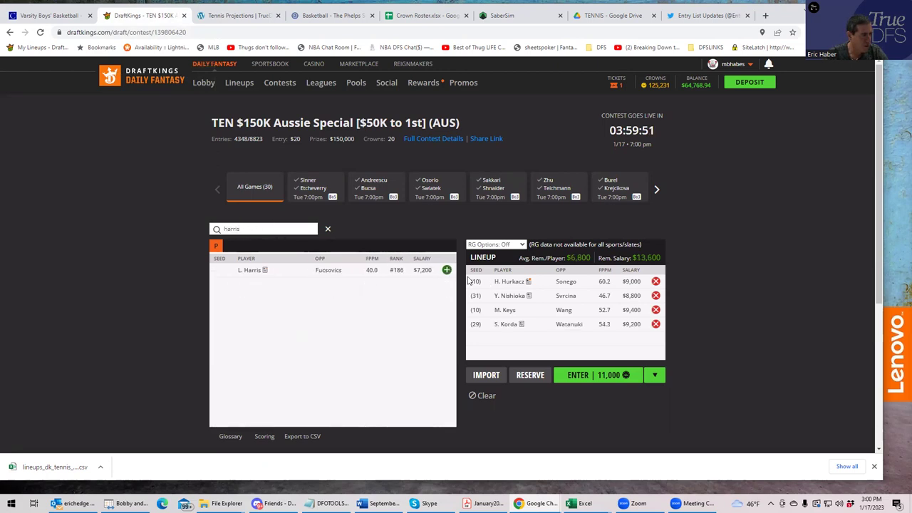
pyautogui.click(446, 269)
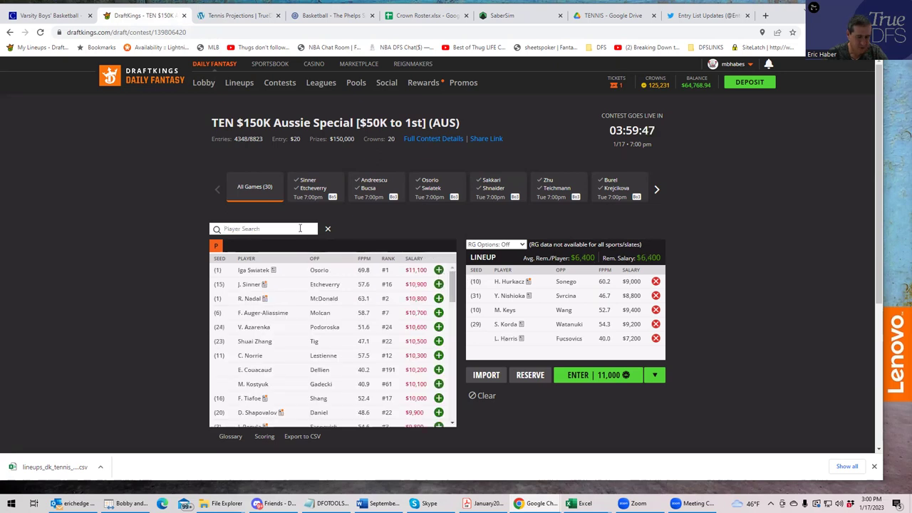
pyautogui.write('line')
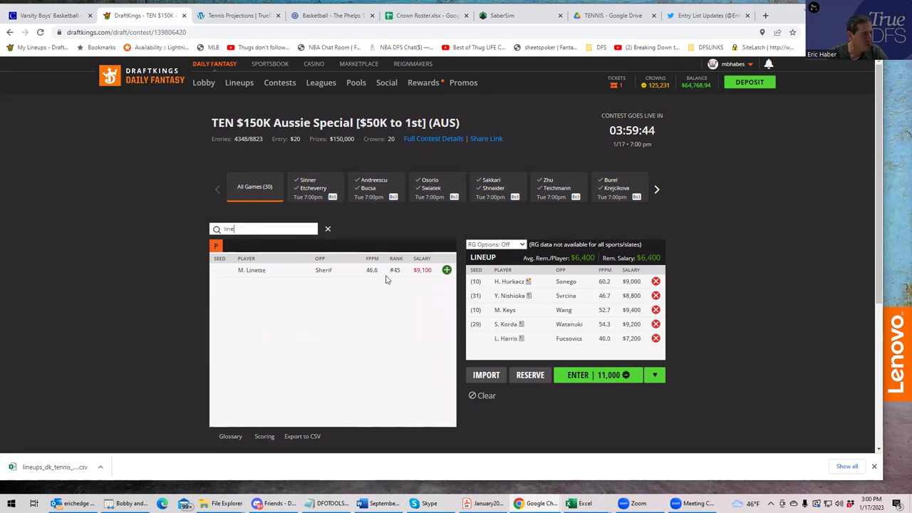
pyautogui.click(446, 270)
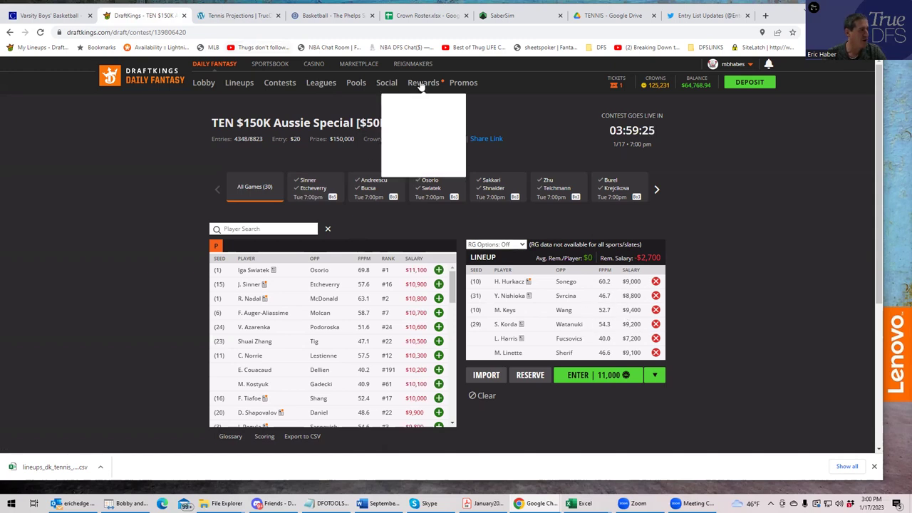
# After checking the projections, swap M. Keys out for T. Maria in the lineup.
pyautogui.click(240, 15)
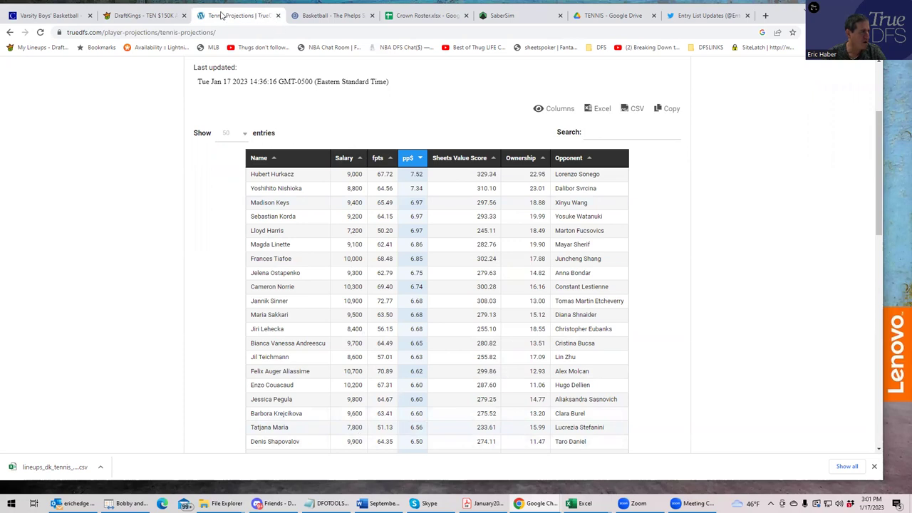
pyautogui.click(142, 15)
pyautogui.click(655, 311)
pyautogui.click(261, 228)
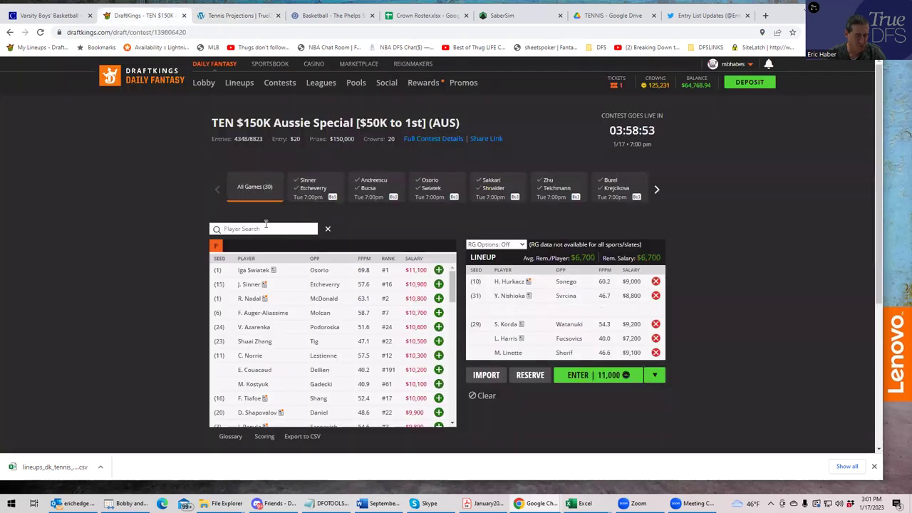
pyautogui.write('maria')
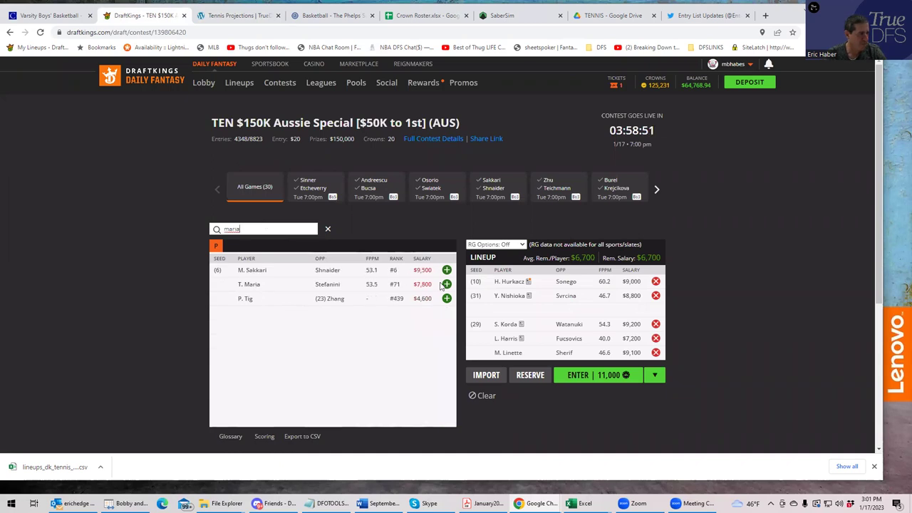
pyautogui.click(446, 285)
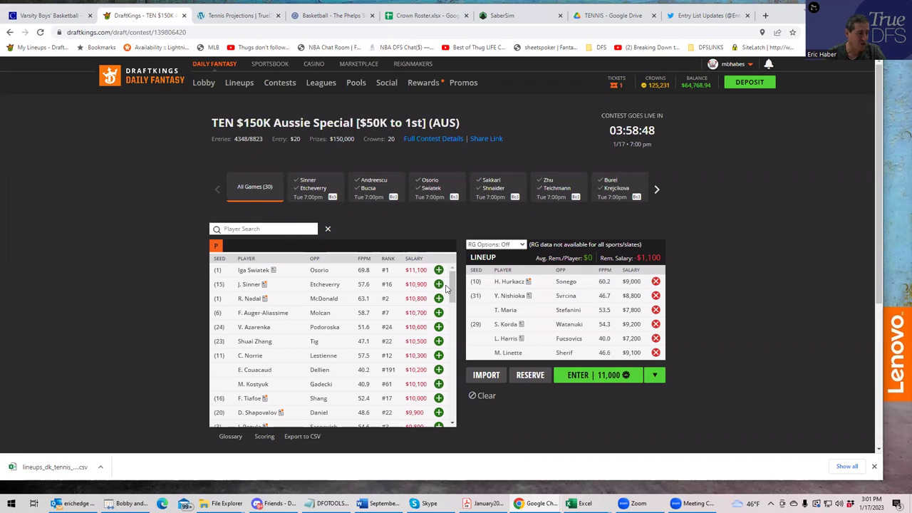
# Compare the lineup against the pp$-sorted TrueDFS projections table.
pyautogui.click(236, 15)
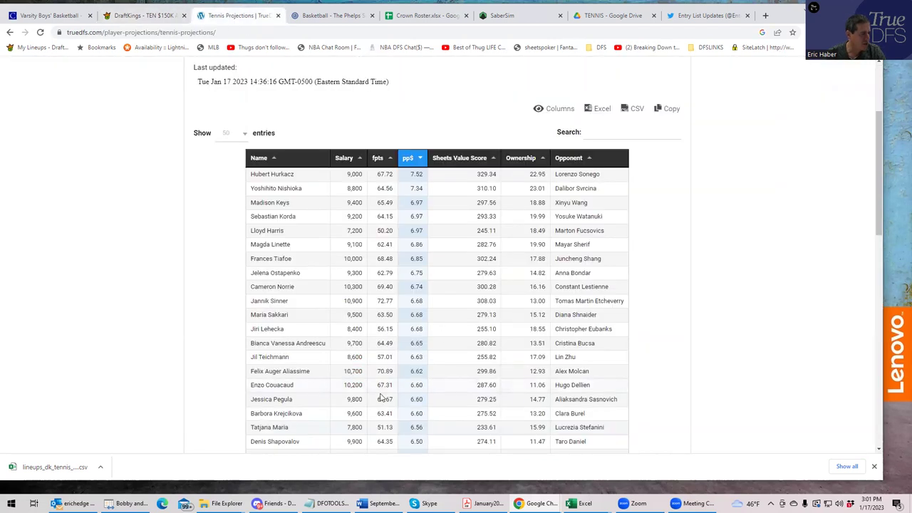
pyautogui.scroll(-1, 378, 401)
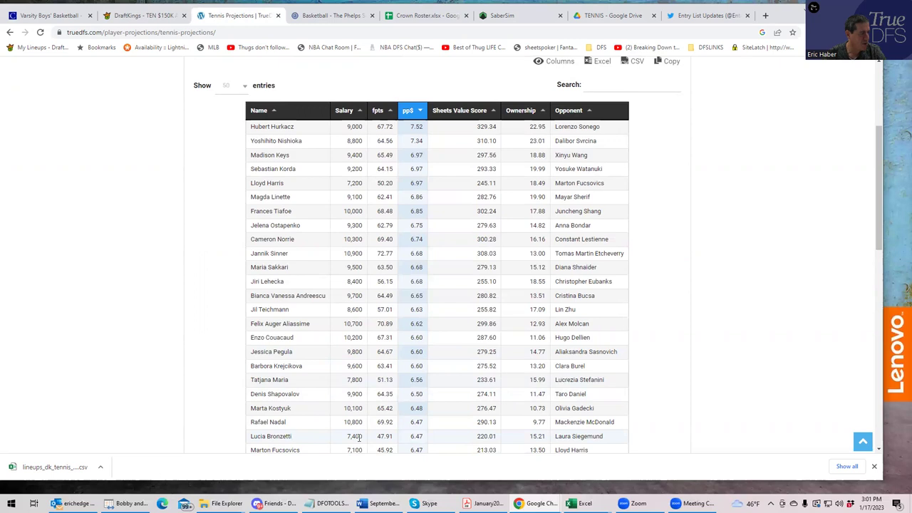
pyautogui.click(163, 16)
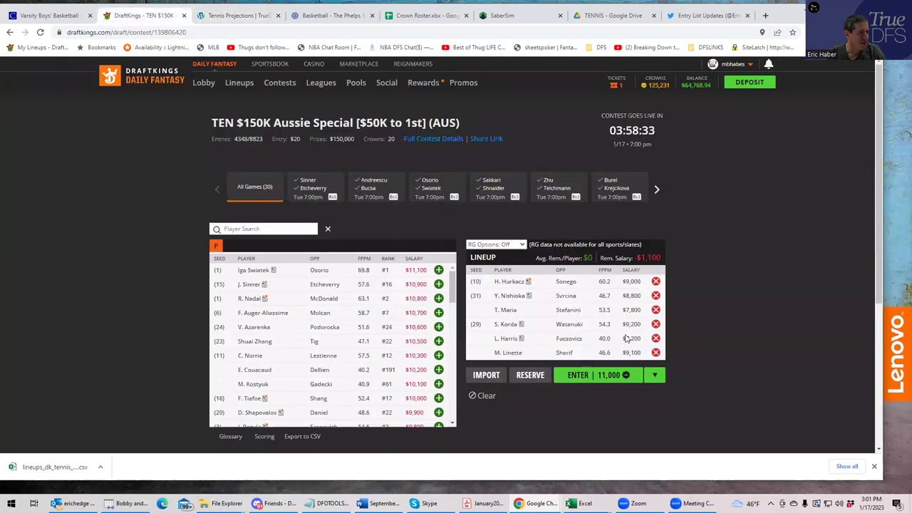
pyautogui.click(233, 16)
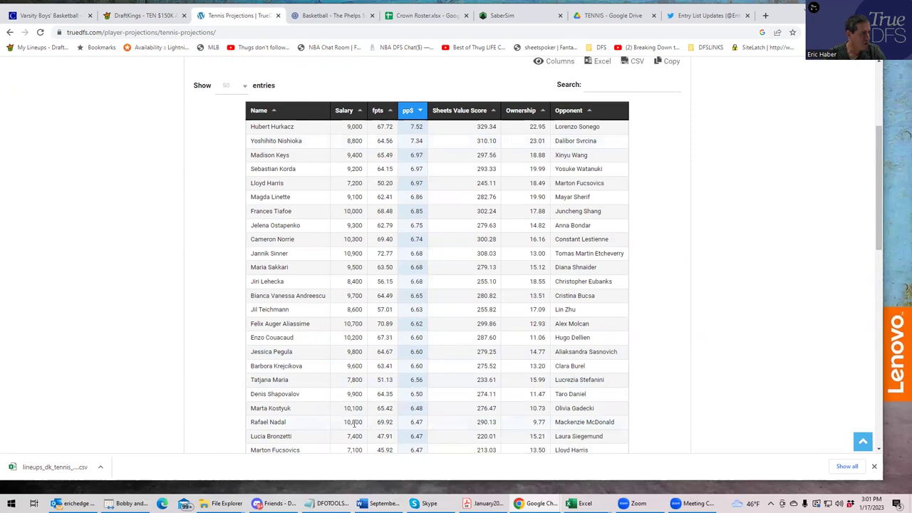
pyautogui.click(156, 16)
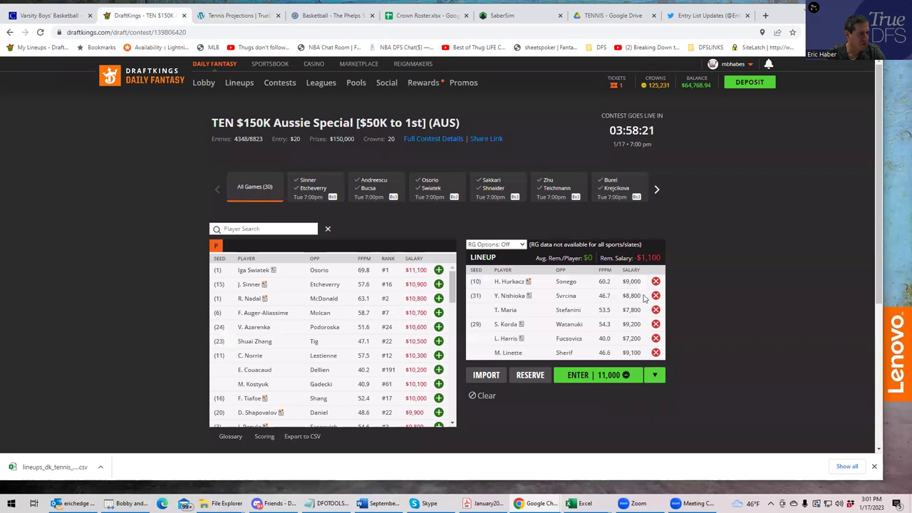
# Swap Y. Nishioka out for L. Bronzetti, found by searching 'bron'.
pyautogui.click(656, 298)
pyautogui.click(282, 228)
pyautogui.write('maria')
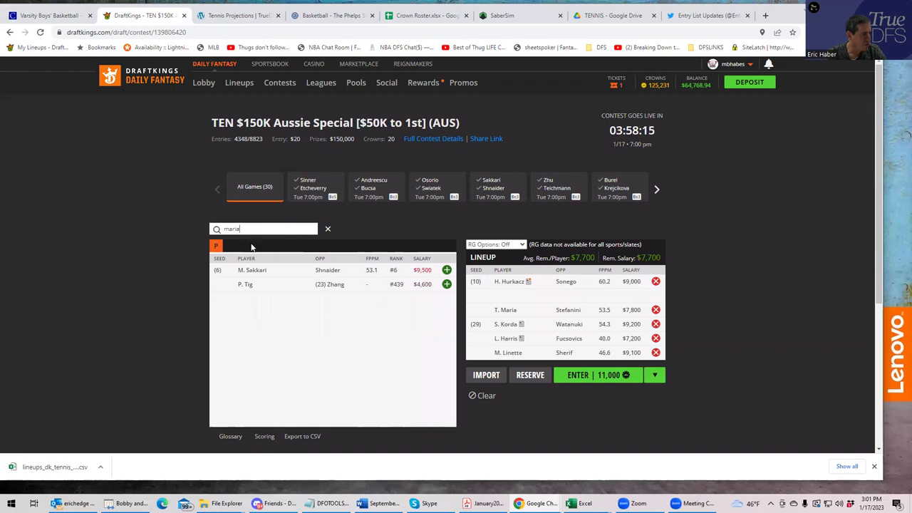
pyautogui.moveTo(242, 228); pyautogui.dragTo(194, 228)
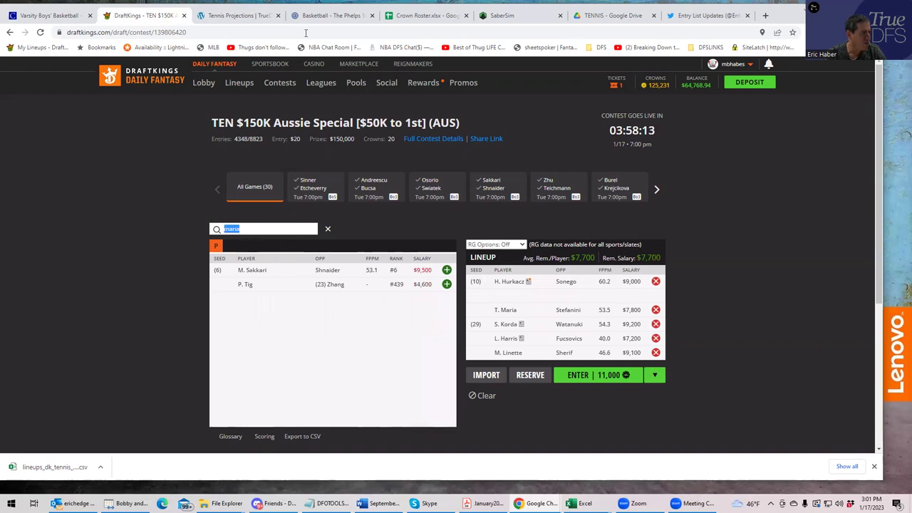
pyautogui.click(238, 15)
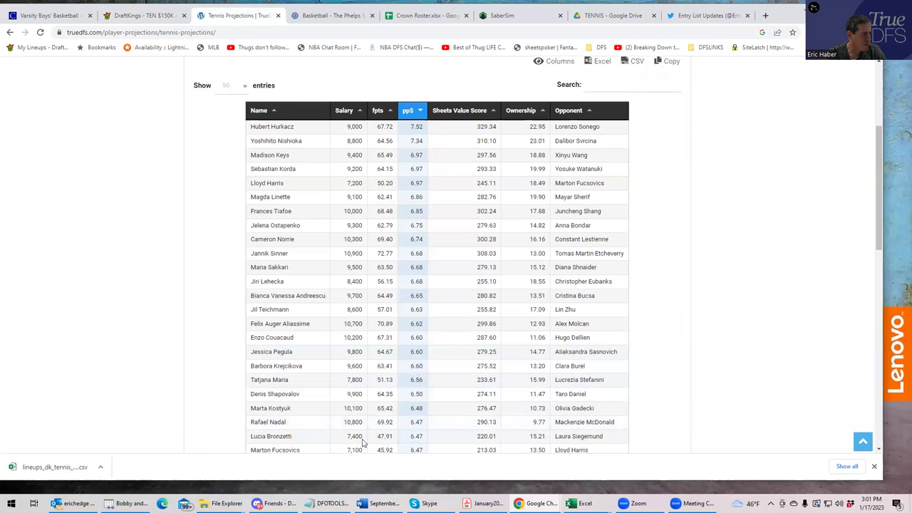
pyautogui.click(145, 15)
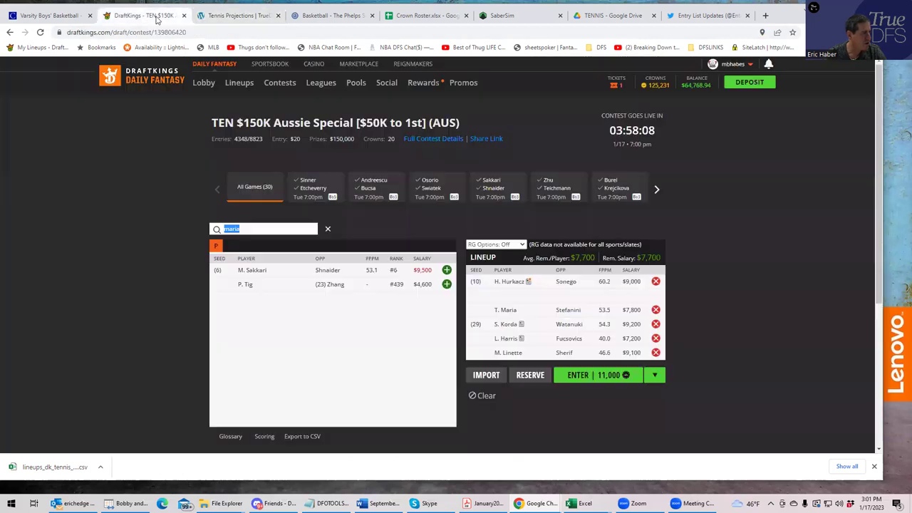
pyautogui.write('bron')
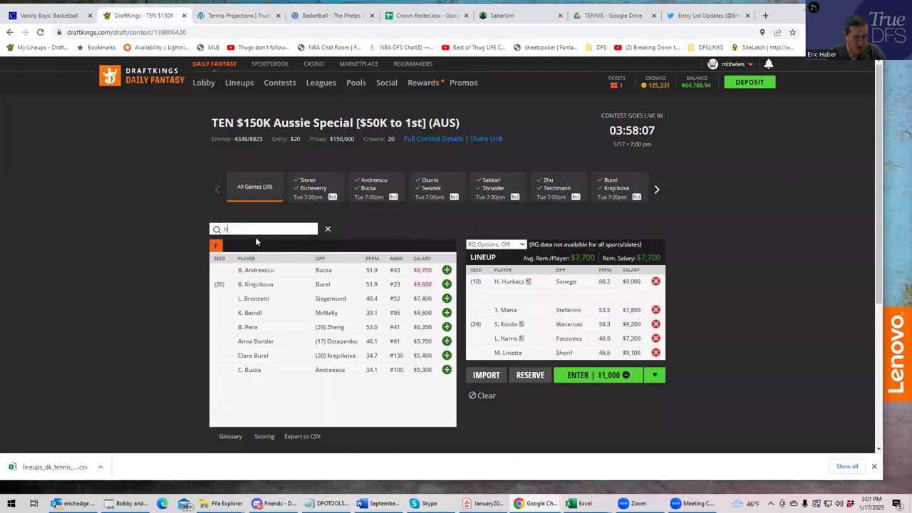
pyautogui.click(446, 270)
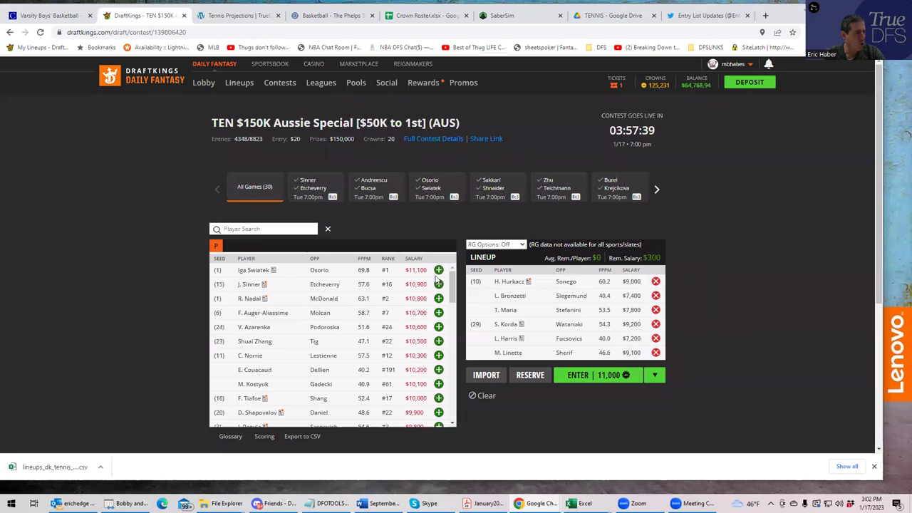
# Review the tennis projections table twice before returning to the contest lineup.
pyautogui.click(238, 15)
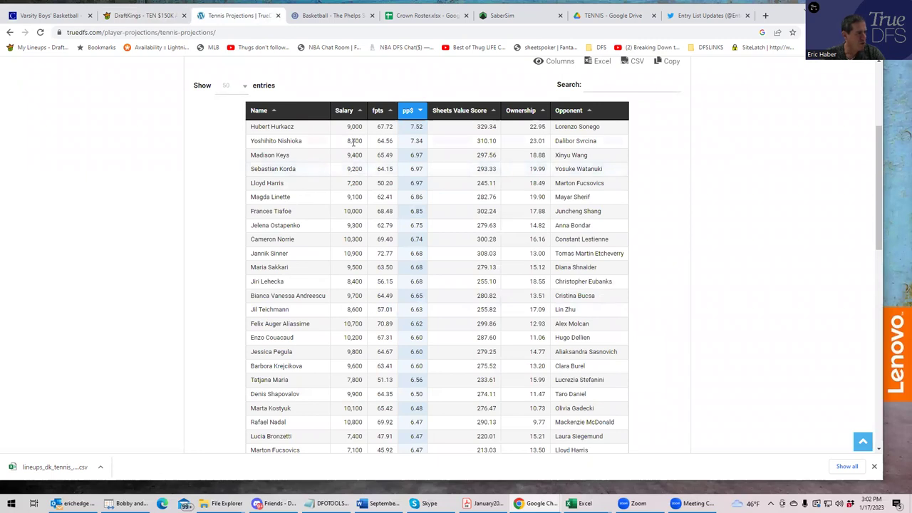
pyautogui.click(142, 16)
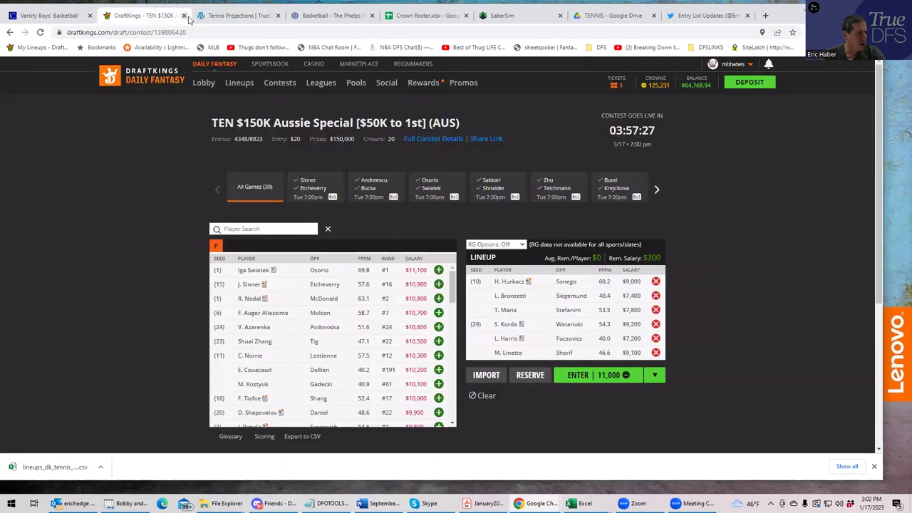
pyautogui.click(230, 17)
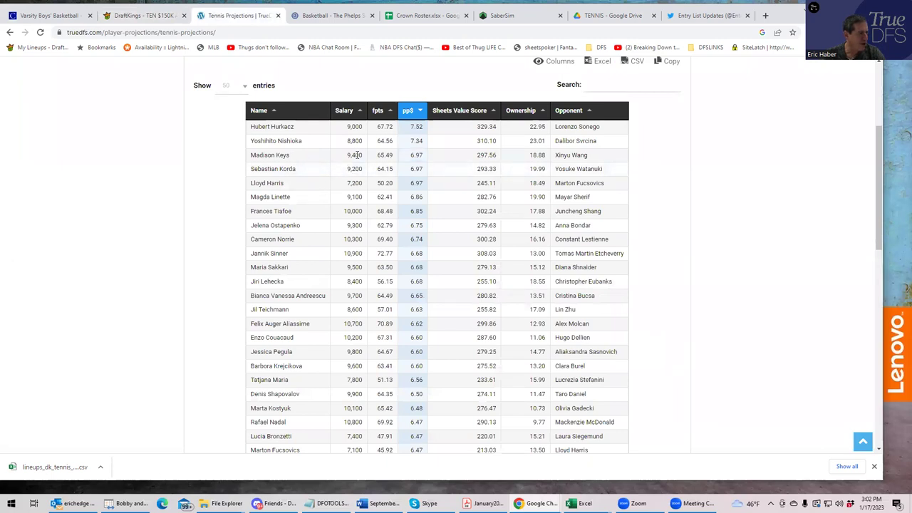
pyautogui.click(126, 16)
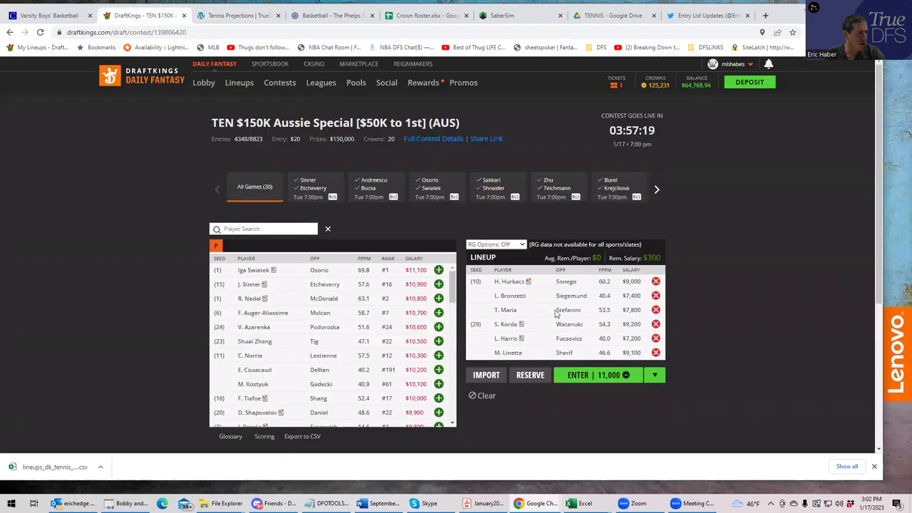
# Swap S. Korda out for M. Keys, found by searching 'key'.
pyautogui.click(655, 324)
pyautogui.click(258, 229)
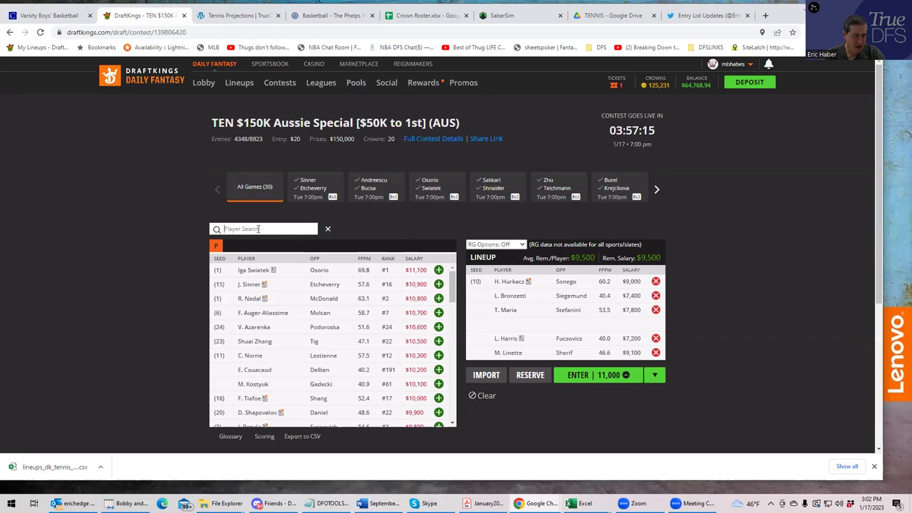
pyautogui.write('keys')
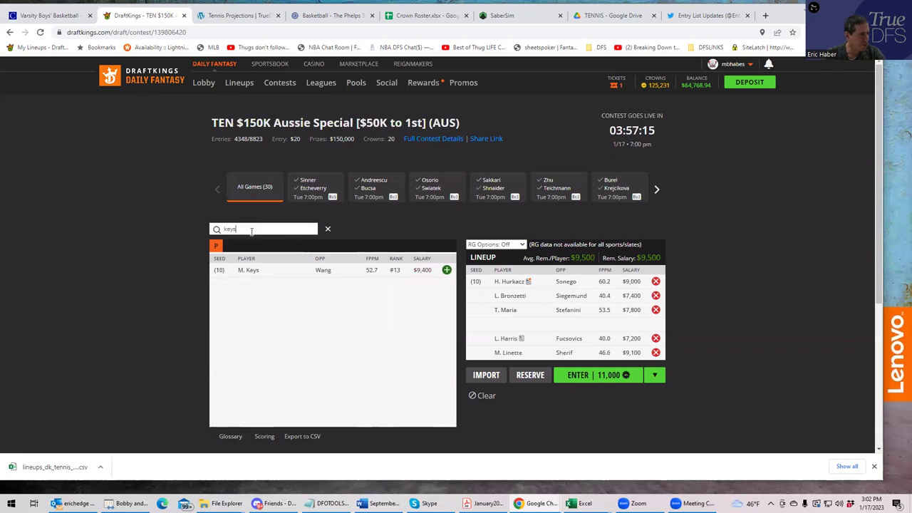
pyautogui.click(447, 270)
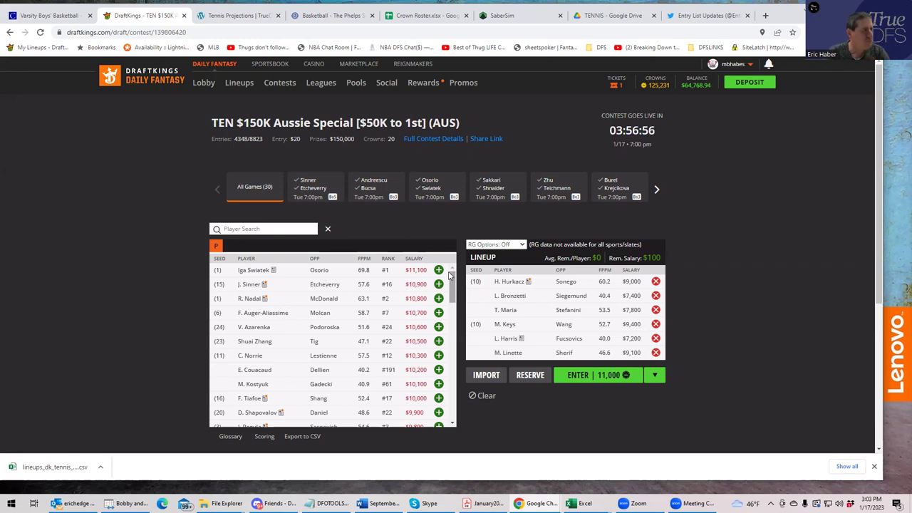
# Scroll through the tennis projections table, then return to the contest lineup.
pyautogui.click(244, 16)
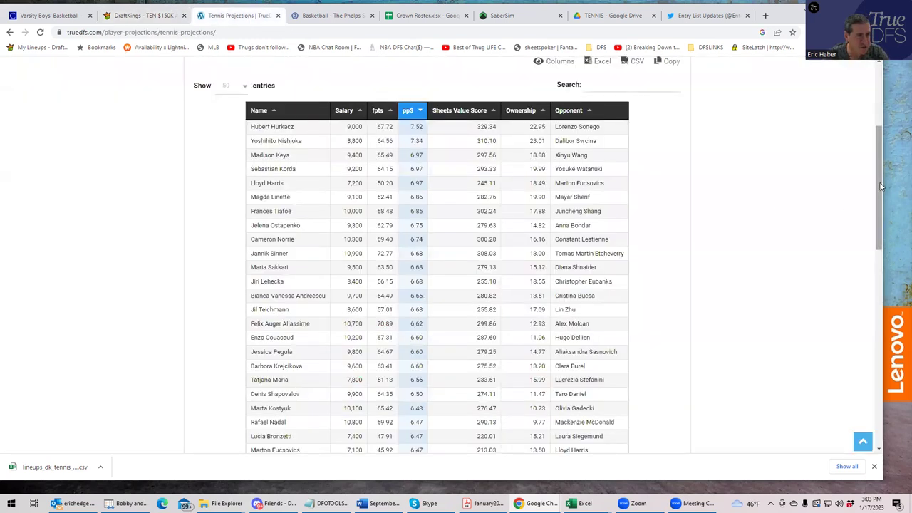
pyautogui.moveTo(880, 187); pyautogui.dragTo(881, 75)
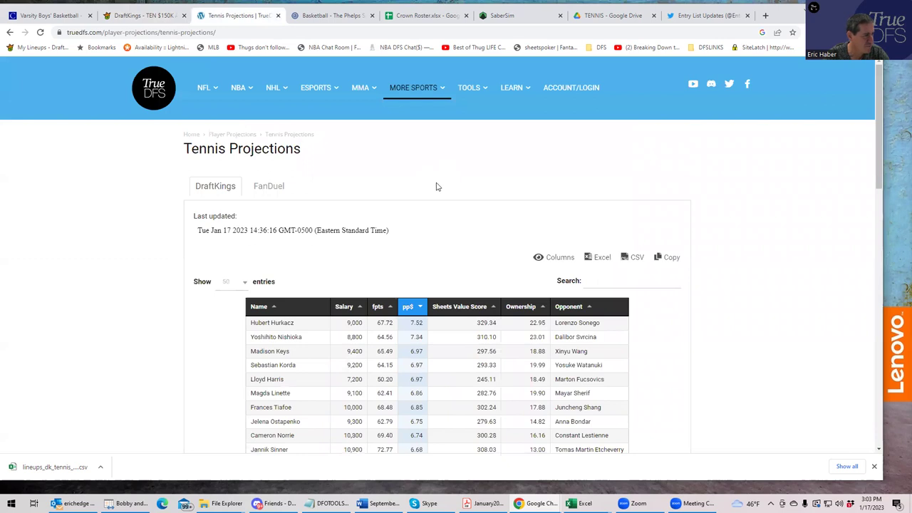
pyautogui.click(146, 16)
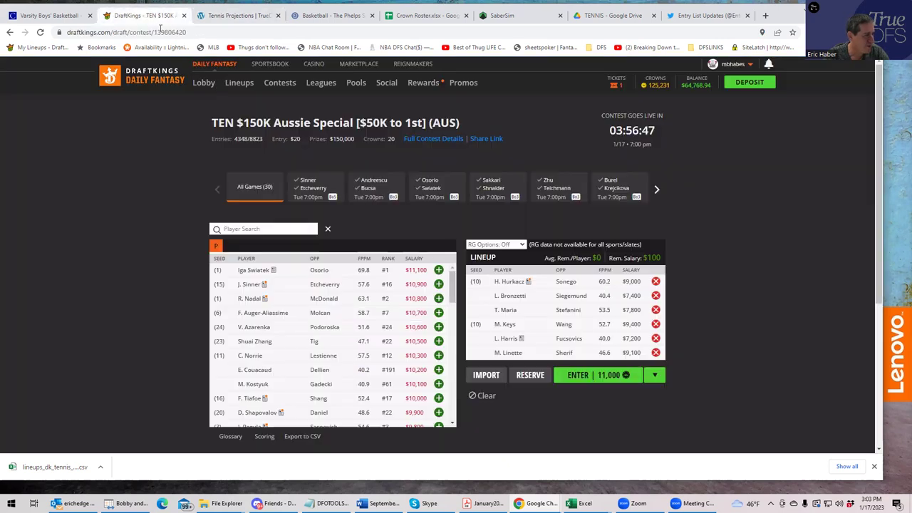
# Enter the six-player lineup into the TEN $150K Aussie Special and return to TrueDFS projections.
pyautogui.click(590, 378)
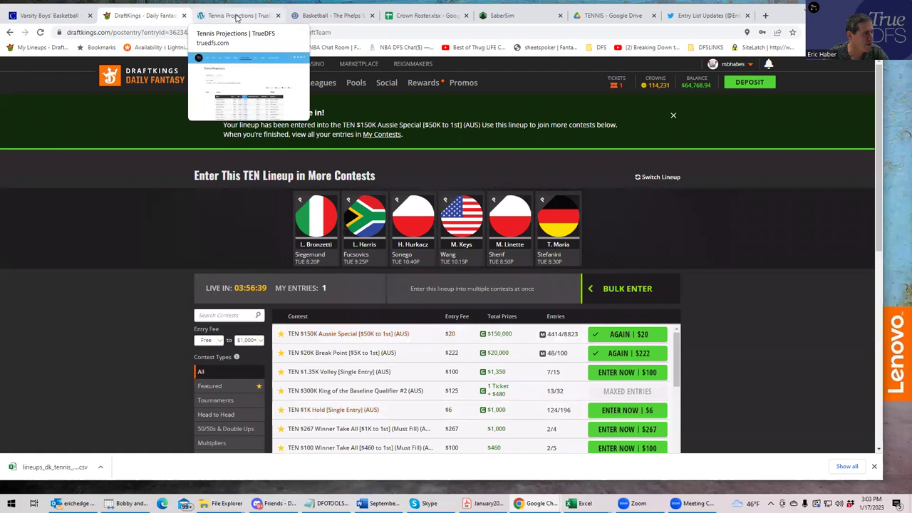
pyautogui.click(236, 16)
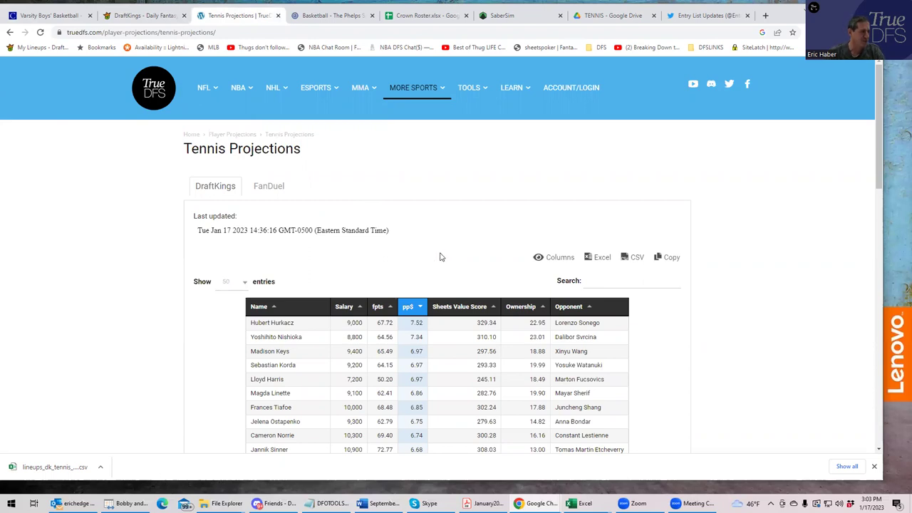
# Launch the Tennis lineup builder from TrueDFS Lineup Builders in the Tools menu.
pyautogui.moveTo(474, 90)
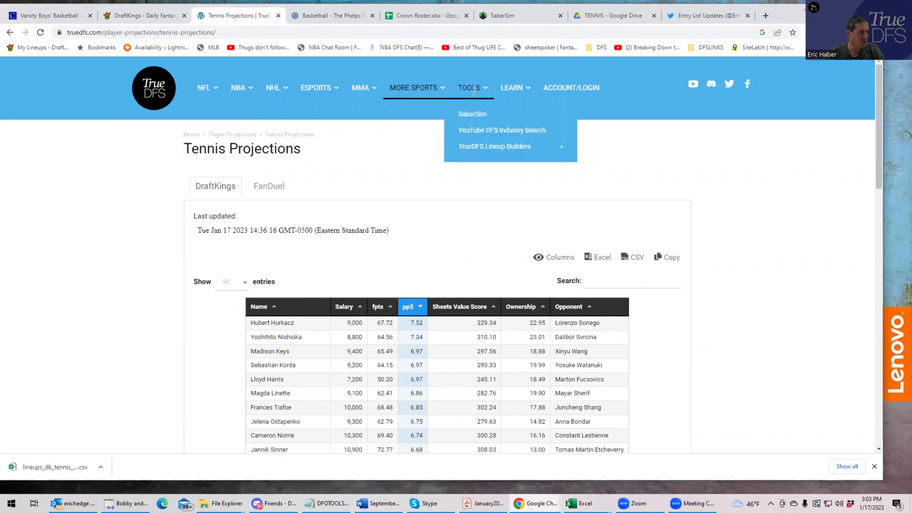
pyautogui.moveTo(485, 147)
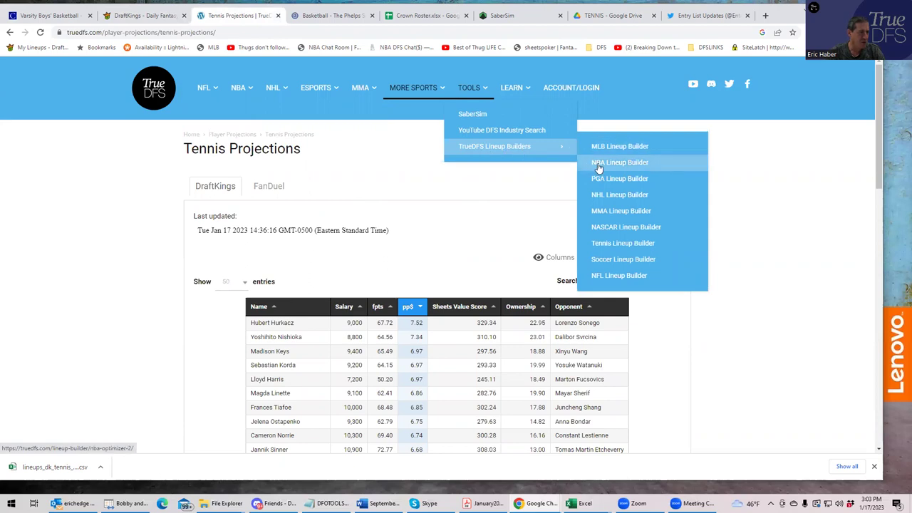
pyautogui.click(602, 247)
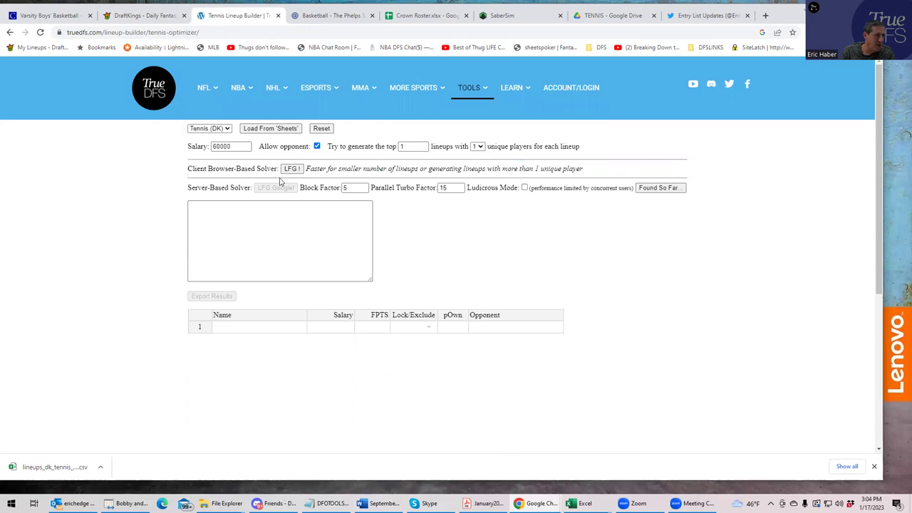
# Load the player pool from Sheets, disallow opponents, and generate the top 350.69-point lineup.
pyautogui.click(271, 130)
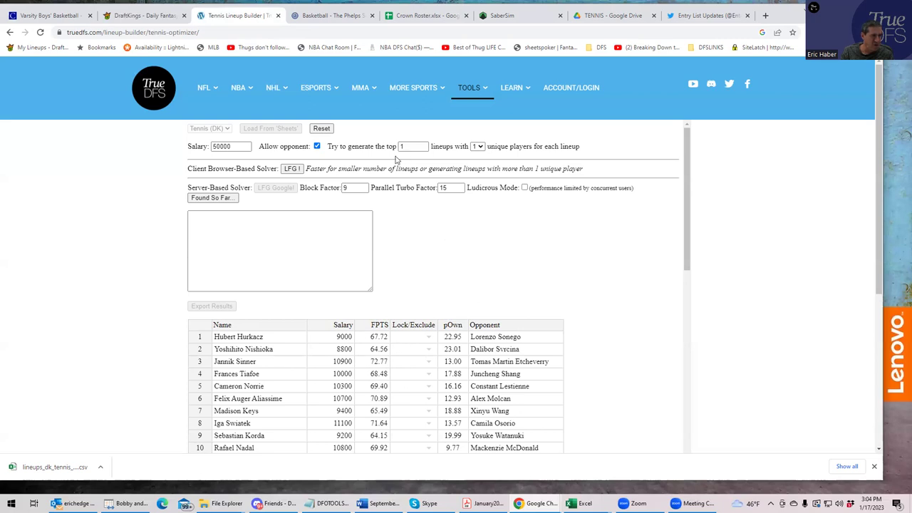
pyautogui.click(317, 147)
pyautogui.click(419, 146)
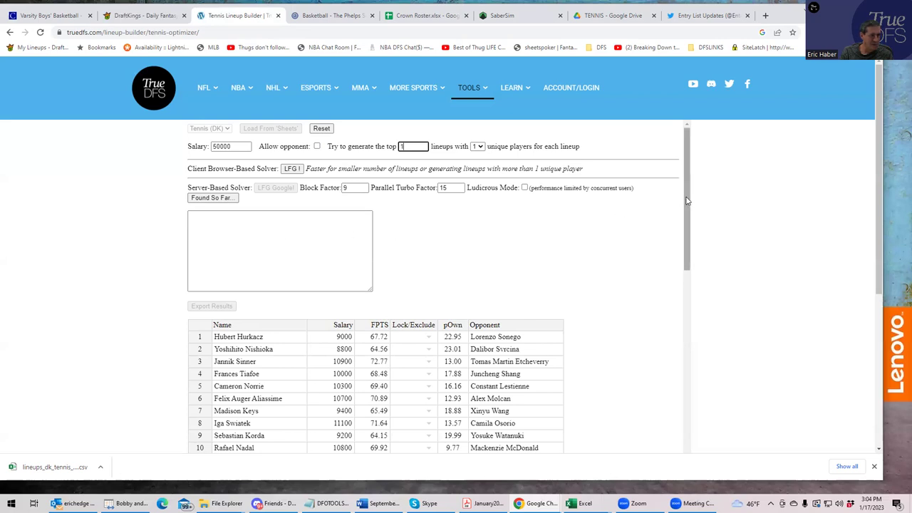
pyautogui.moveTo(688, 203); pyautogui.dragTo(648, 145)
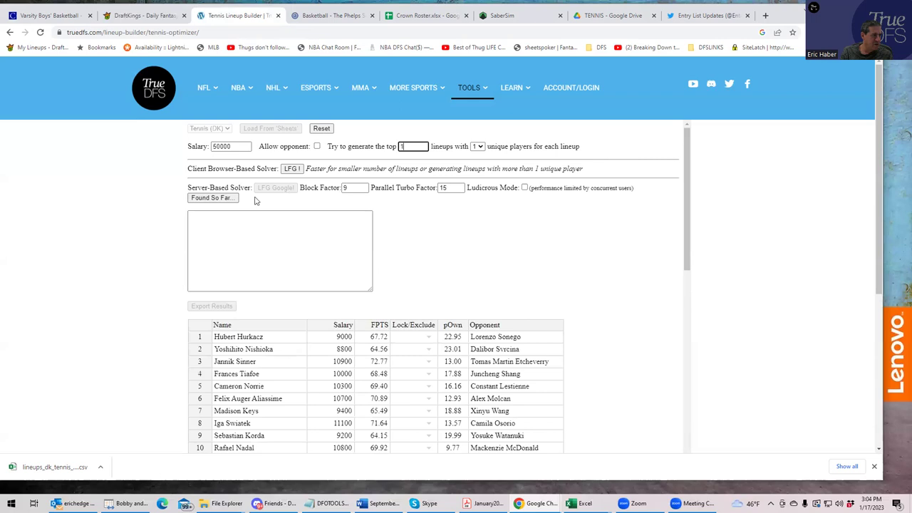
pyautogui.click(290, 169)
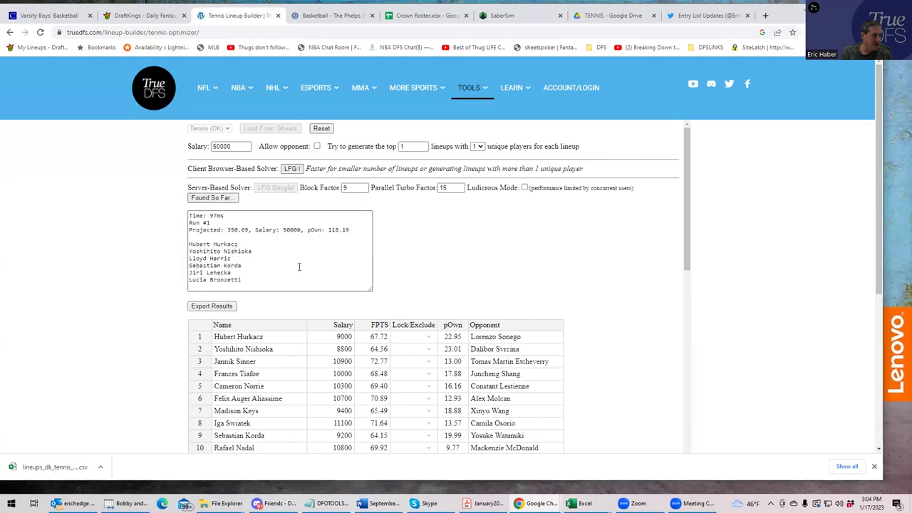
pyautogui.moveTo(254, 279); pyautogui.dragTo(182, 247)
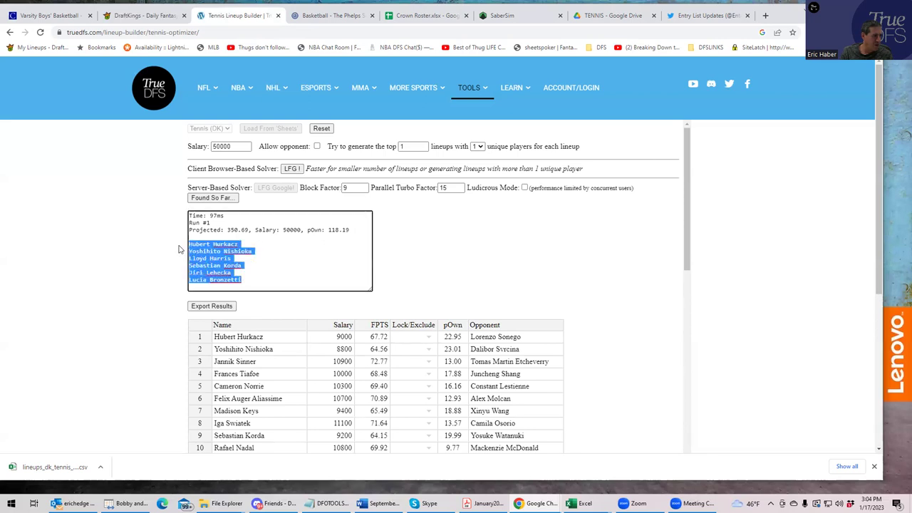
pyautogui.click(269, 273)
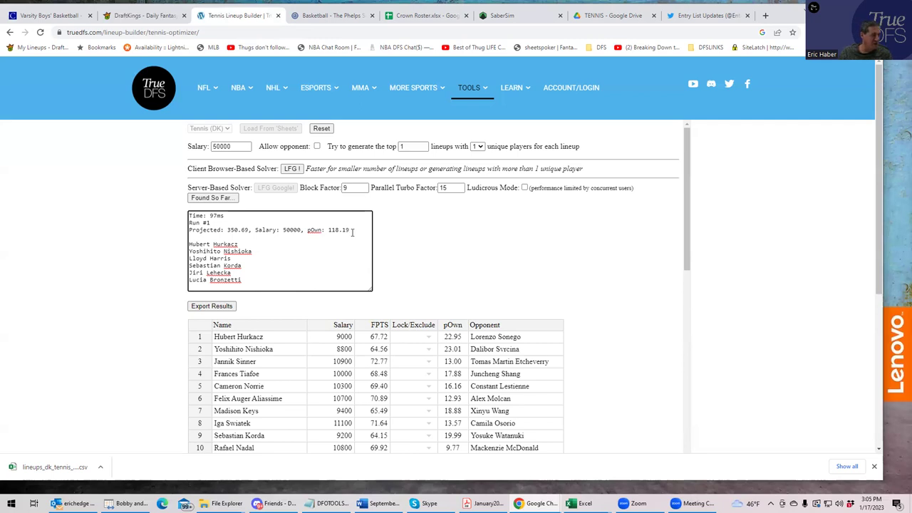
# Bring up the SaberSim browser tab, detaching and reattaching it to the main window.
pyautogui.click(534, 12)
pyautogui.moveTo(533, 12); pyautogui.dragTo(241, 27)
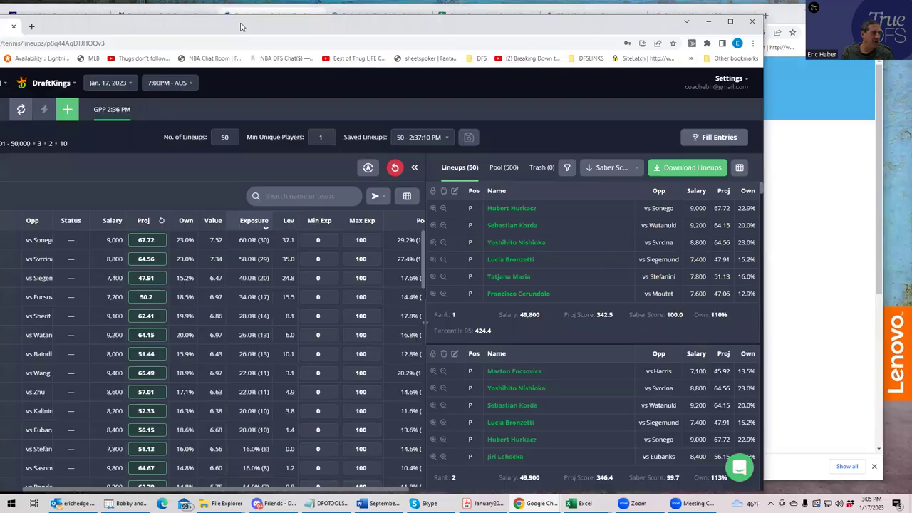
pyautogui.moveTo(654, 4); pyautogui.dragTo(247, 48)
# Launch the SaberSim optimizer from the TrueDFS Tools menu.
pyautogui.moveTo(241, 96)
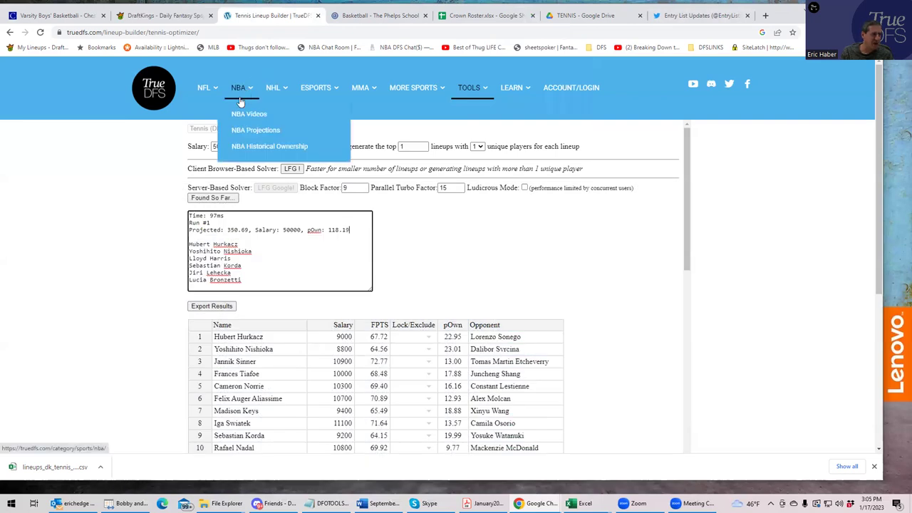
pyautogui.moveTo(206, 88)
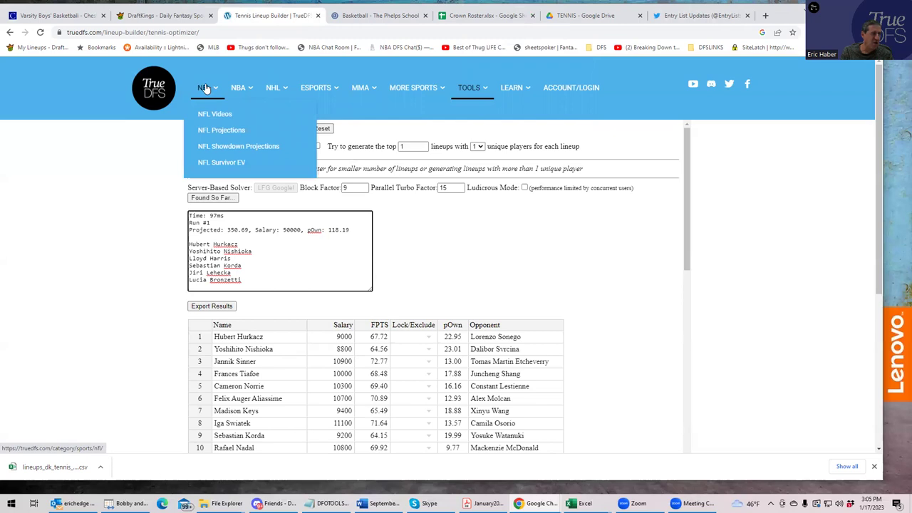
pyautogui.moveTo(470, 89)
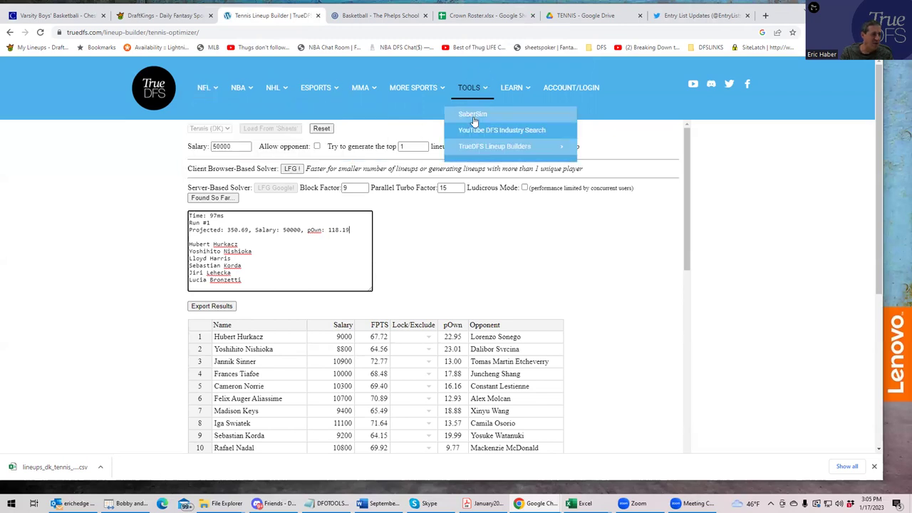
pyautogui.click(471, 119)
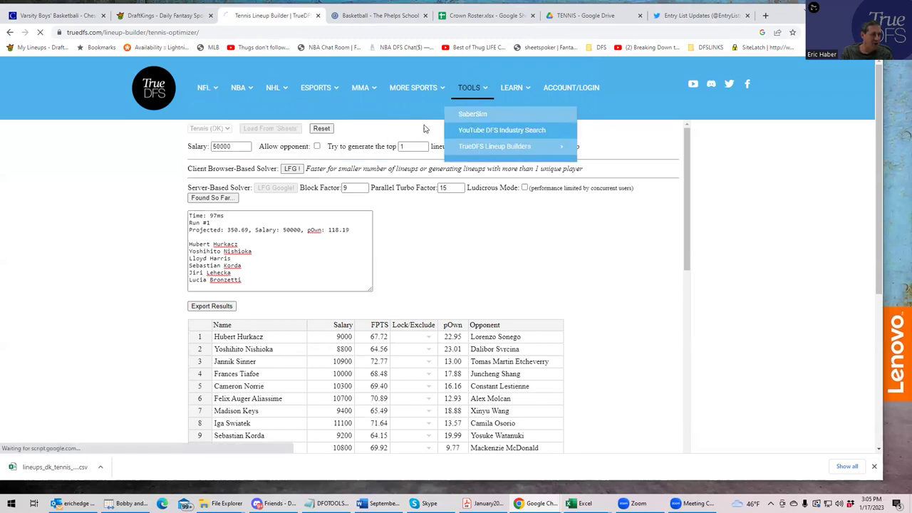
pyautogui.click(473, 116)
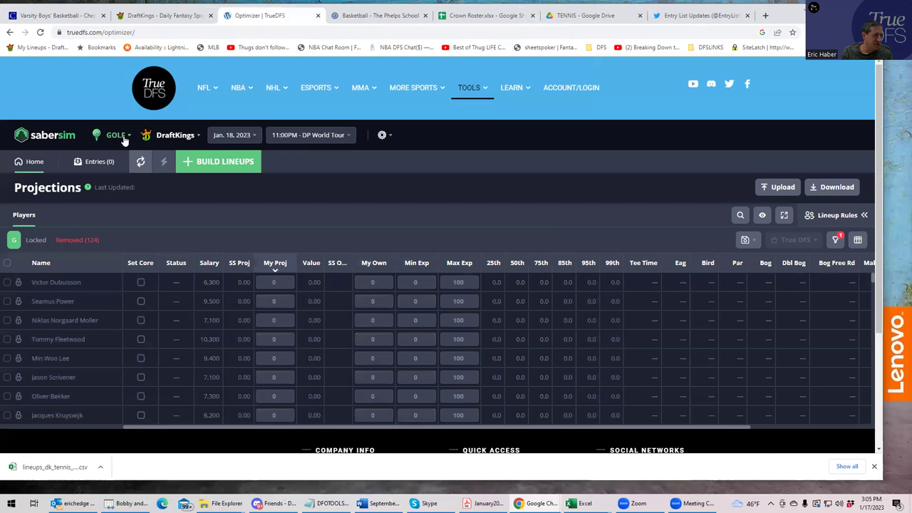
# Switch the SaberSim optimizer to TEN (tennis) projections.
pyautogui.click(114, 135)
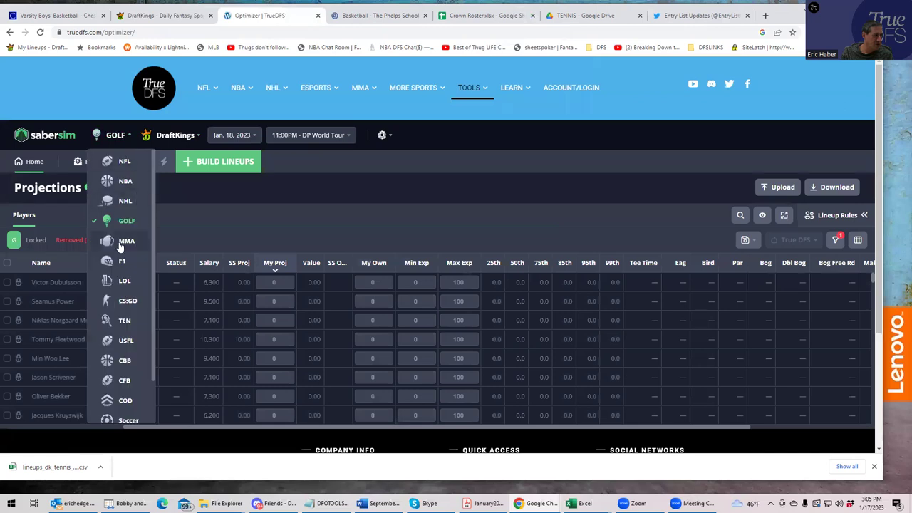
pyautogui.click(123, 322)
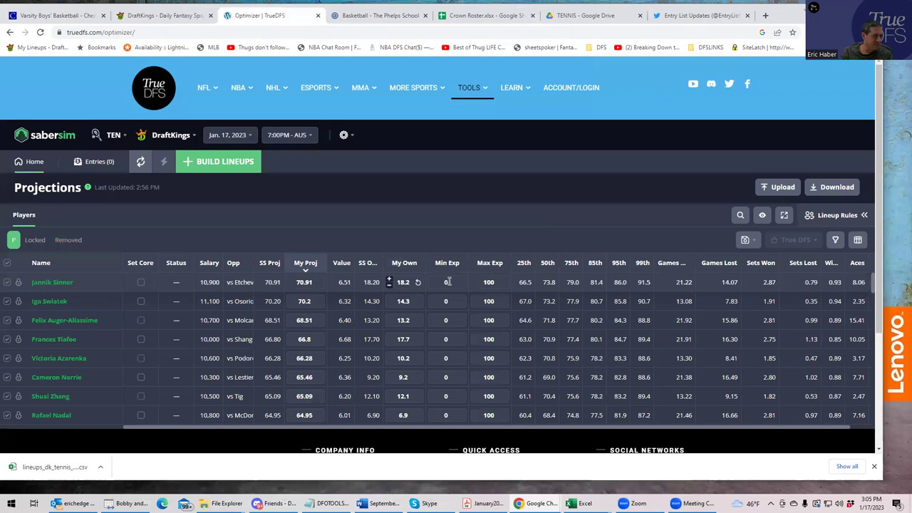
pyautogui.click(745, 240)
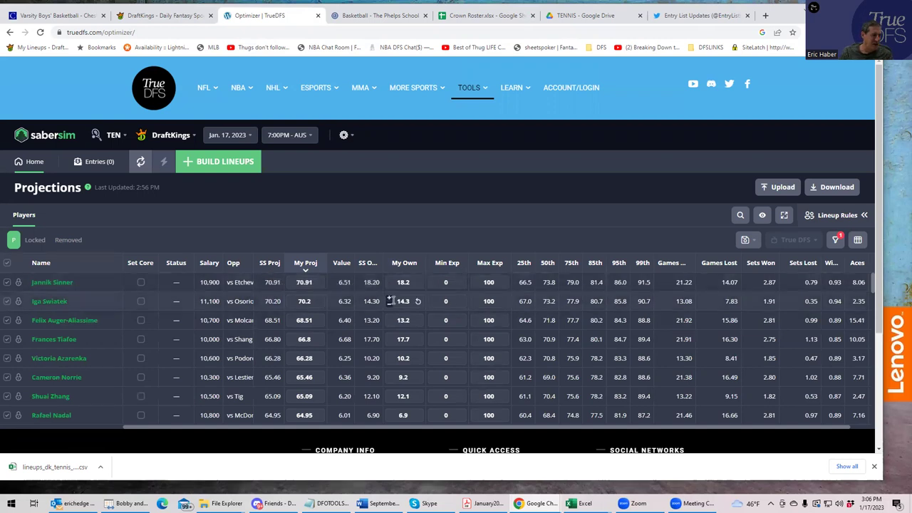
# Set My Proj to 70 for the 10,900 player and 69 for the 10,700 player.
pyautogui.moveTo(291, 289)
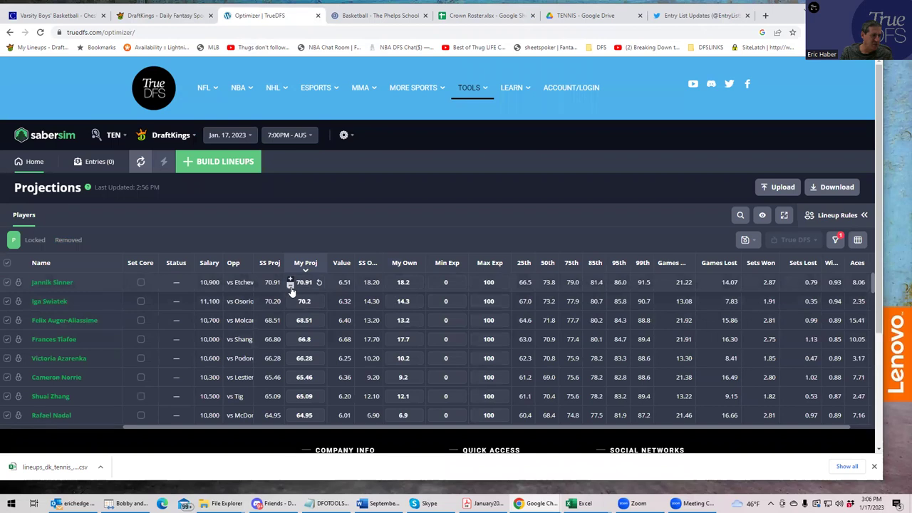
pyautogui.click(290, 286)
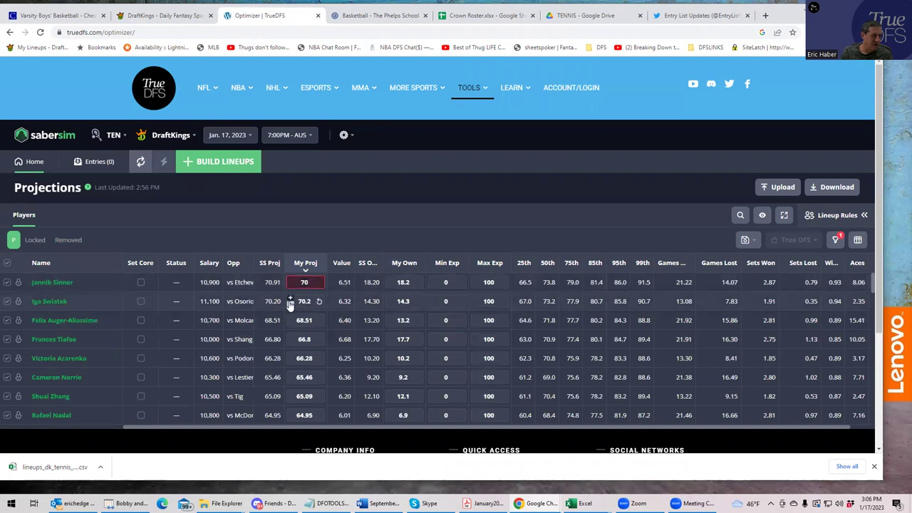
pyautogui.click(290, 318)
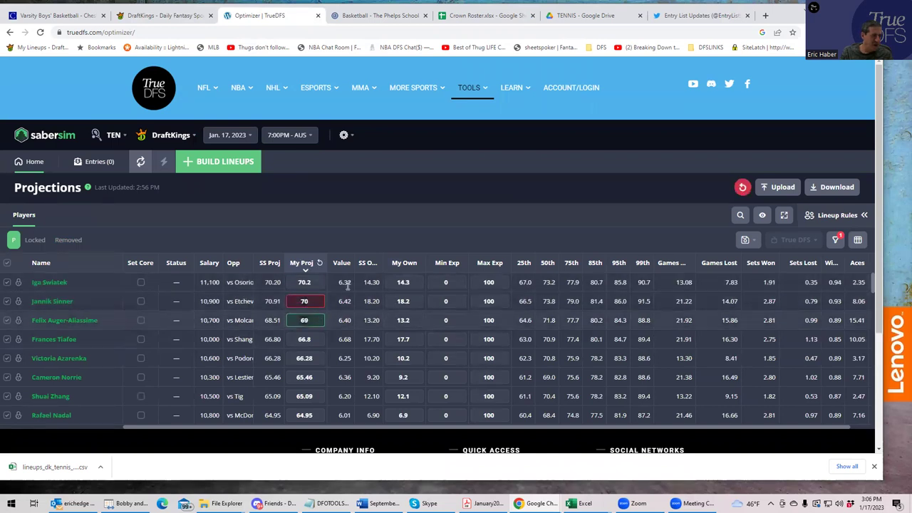
# Configure a new build with 1 lineup and a 150-max entry limit.
pyautogui.click(213, 170)
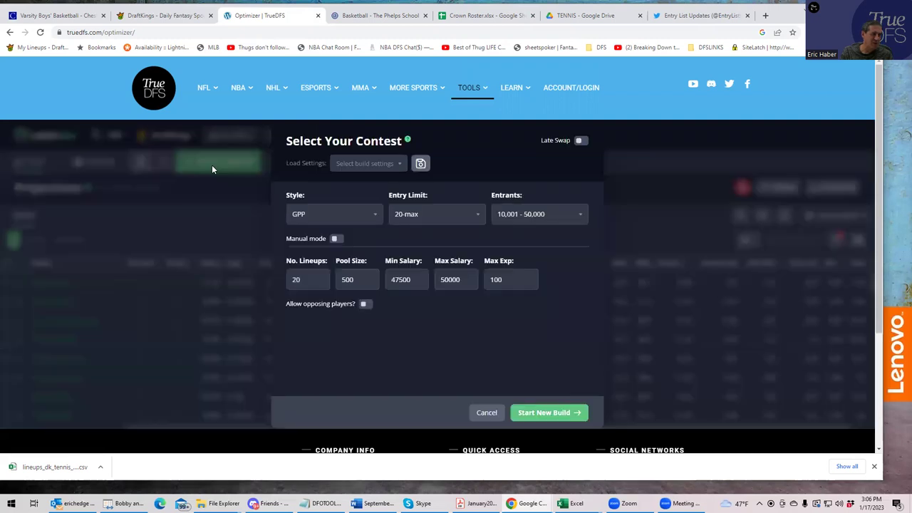
pyautogui.click(303, 279)
pyautogui.press('BackSpace')
pyautogui.press('BackSpace')
pyautogui.write('1')
pyautogui.click(326, 410)
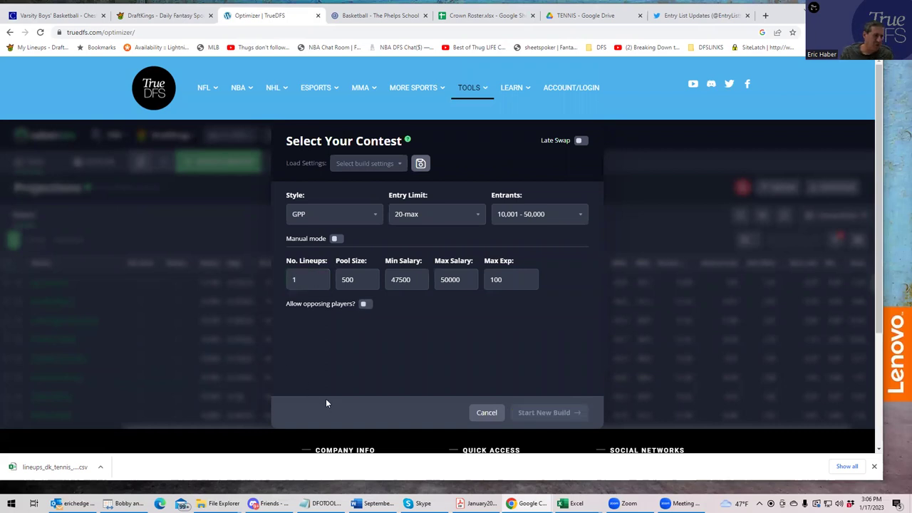
pyautogui.click(451, 218)
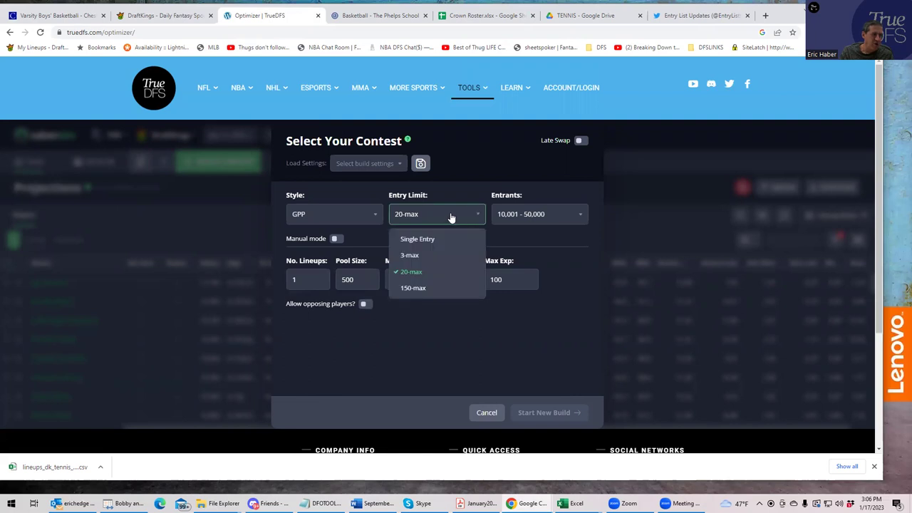
pyautogui.click(417, 289)
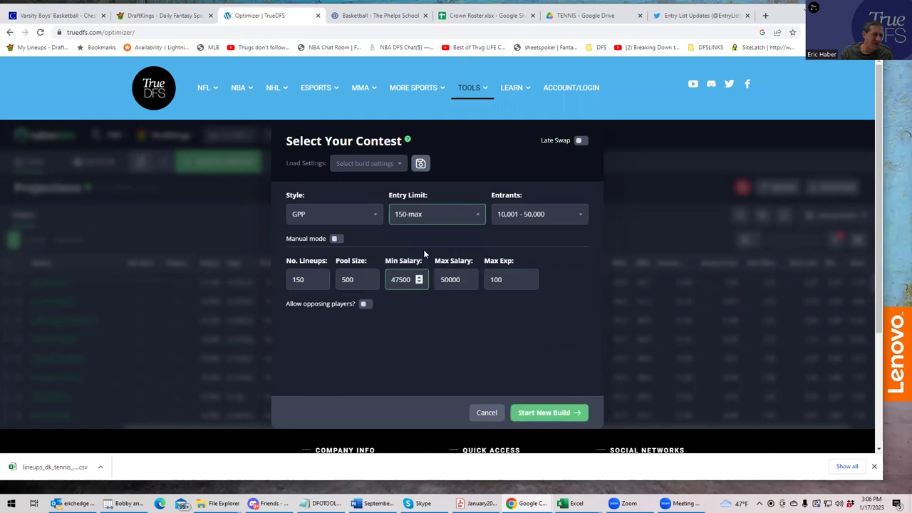
pyautogui.doubleClick(312, 278)
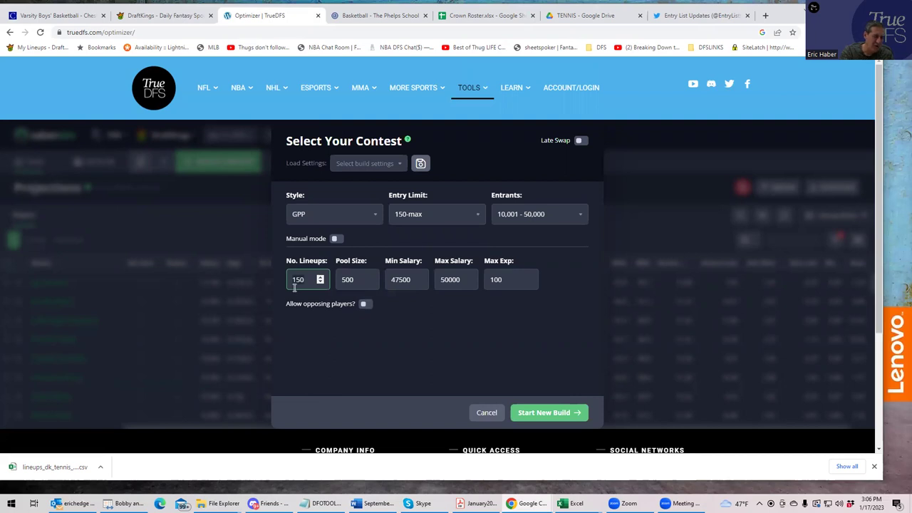
pyautogui.write('1')
pyautogui.click(356, 331)
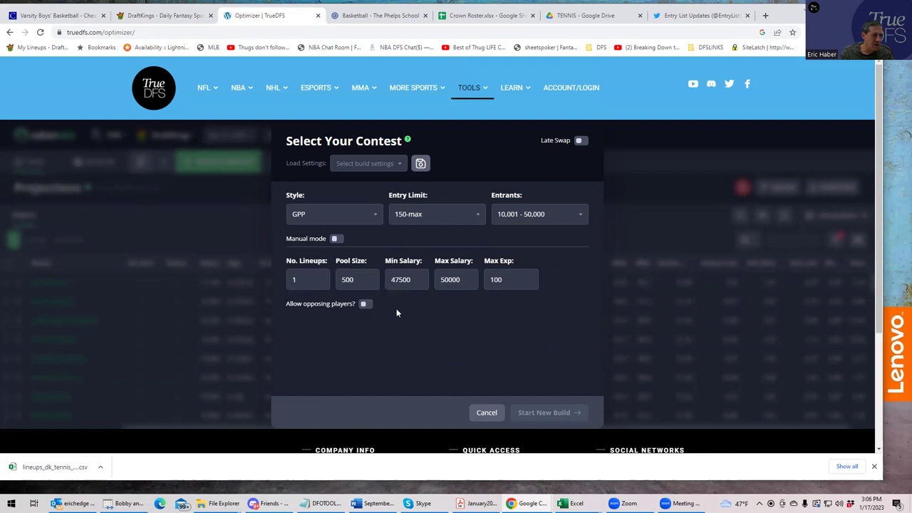
# Attempt the build, dismiss the 2+ player changes warning, and cancel the contest setup.
pyautogui.click(538, 413)
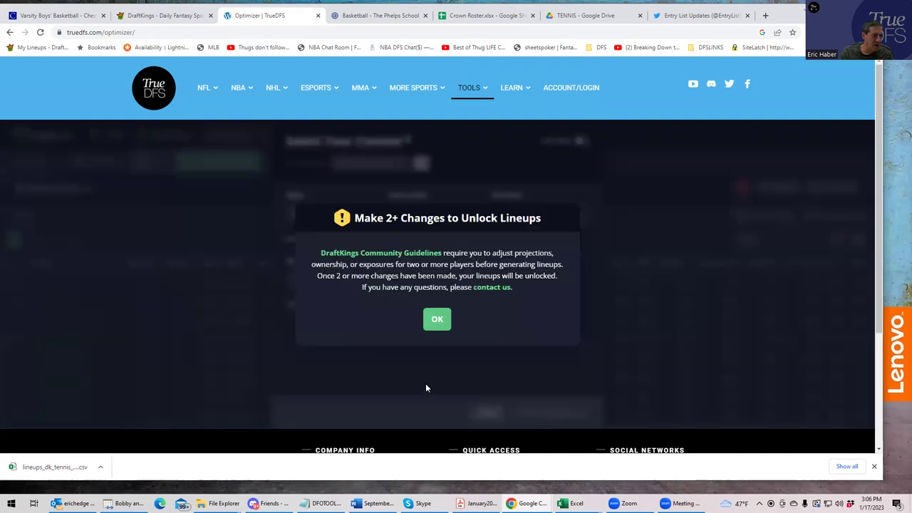
pyautogui.click(435, 321)
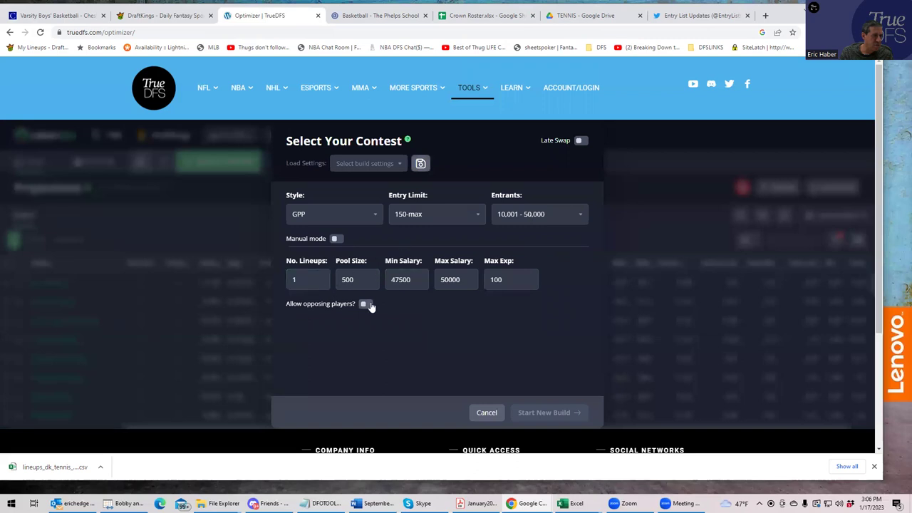
pyautogui.click(486, 412)
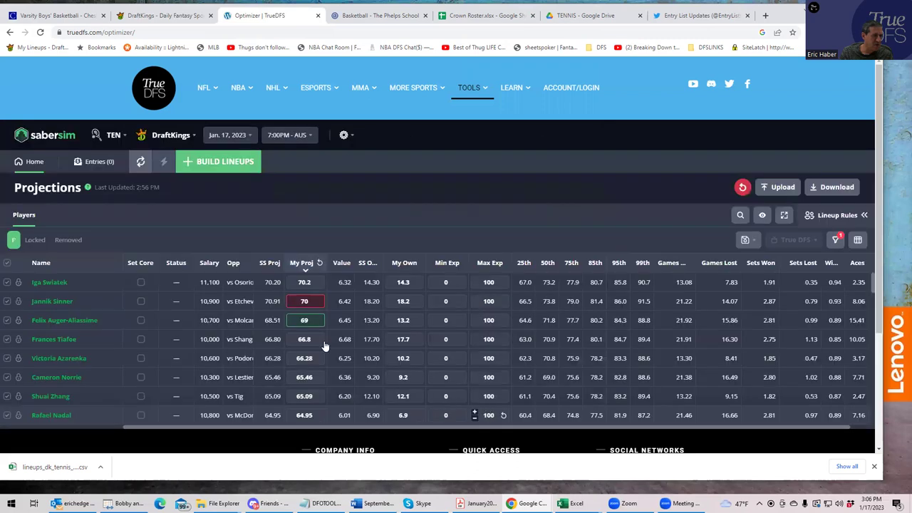
# Lower the 10,000-salary player's projection to 66 and build one GPP 150-max lineup.
pyautogui.click(290, 343)
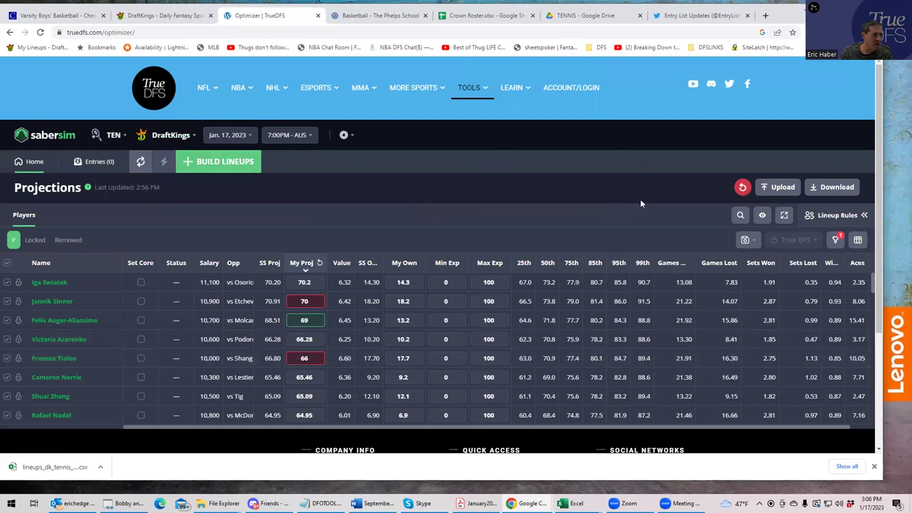
pyautogui.click(222, 162)
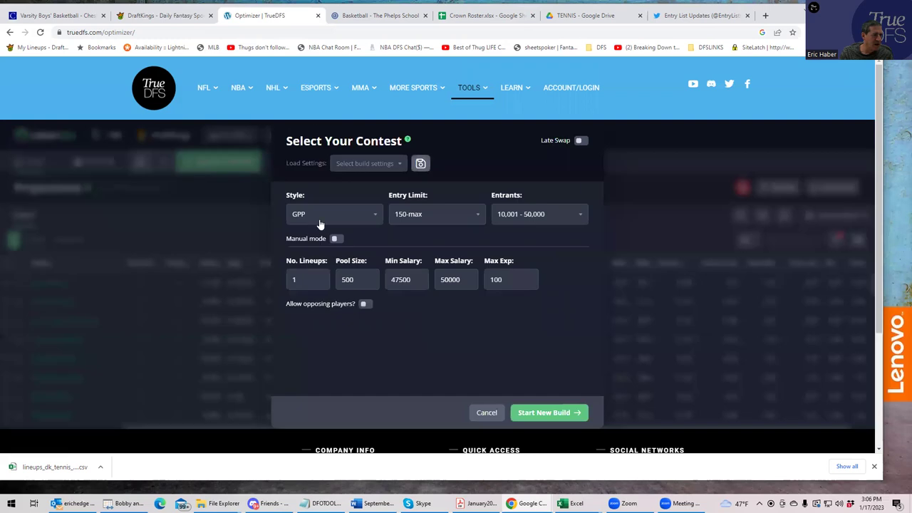
pyautogui.click(549, 413)
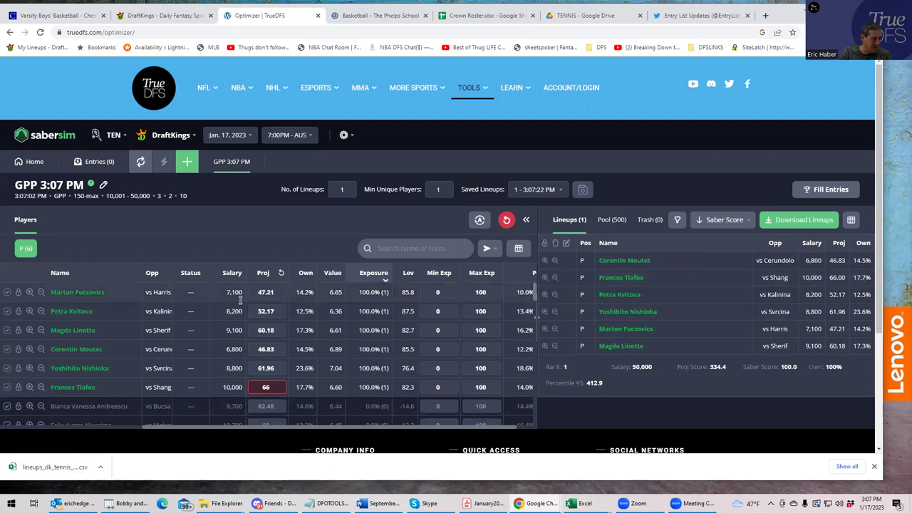
# Sort the built lineups by Proj Score, then go back to the Home projections table.
pyautogui.click(720, 220)
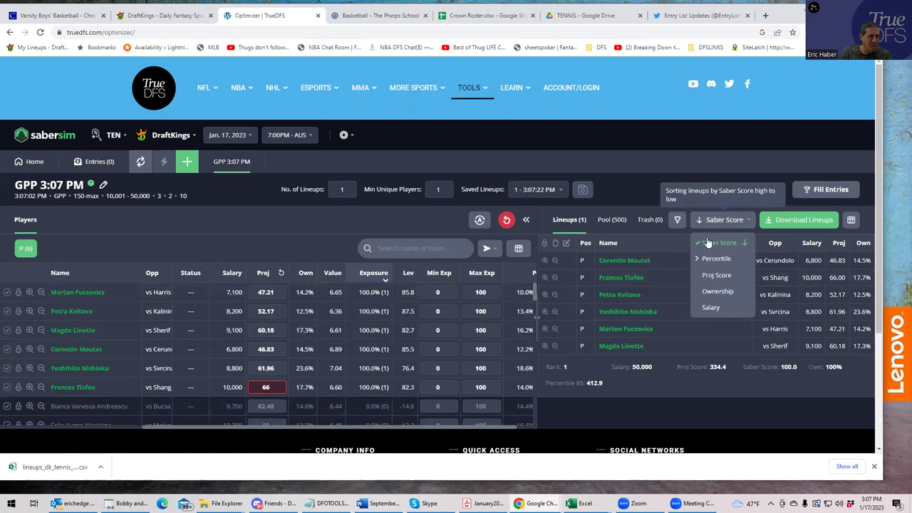
pyautogui.click(717, 275)
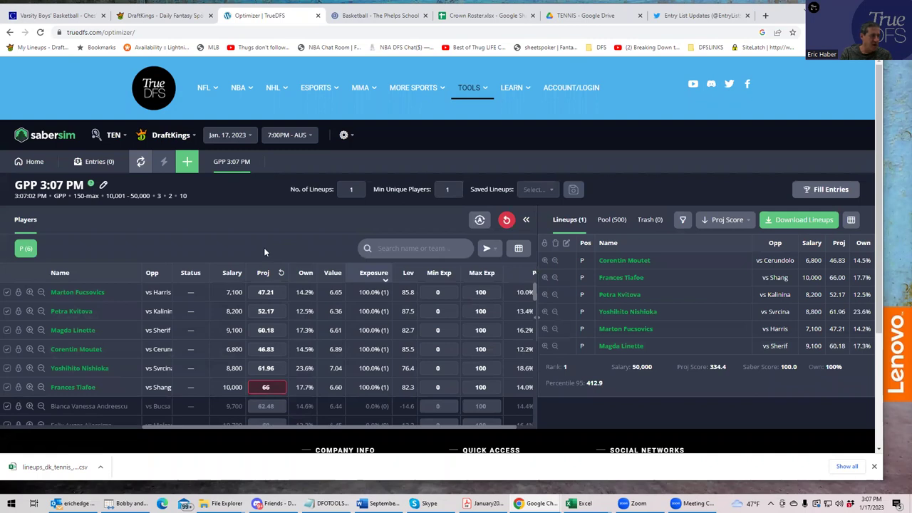
pyautogui.click(40, 164)
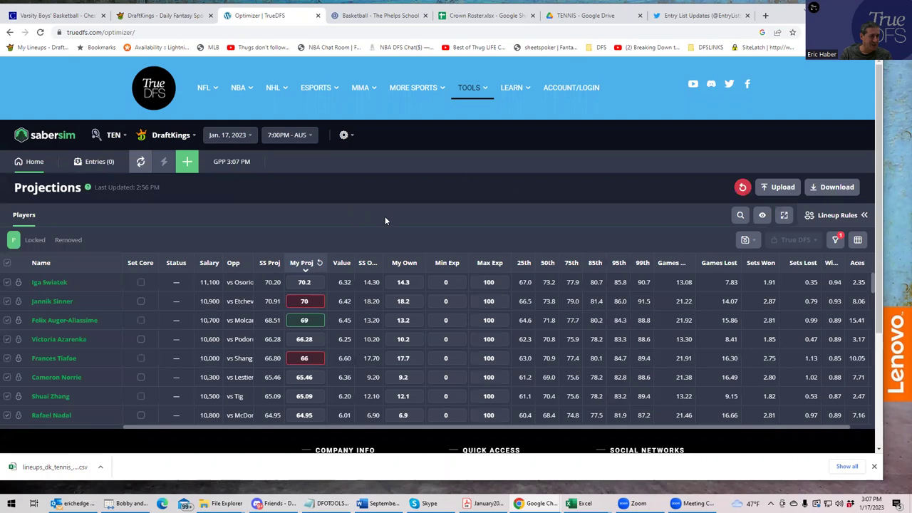
# Upload the KrugTEN TENDK_Sim CSV as custom projections, excluding unlisted players, then start a new build setup.
pyautogui.click(782, 188)
pyautogui.click(556, 135)
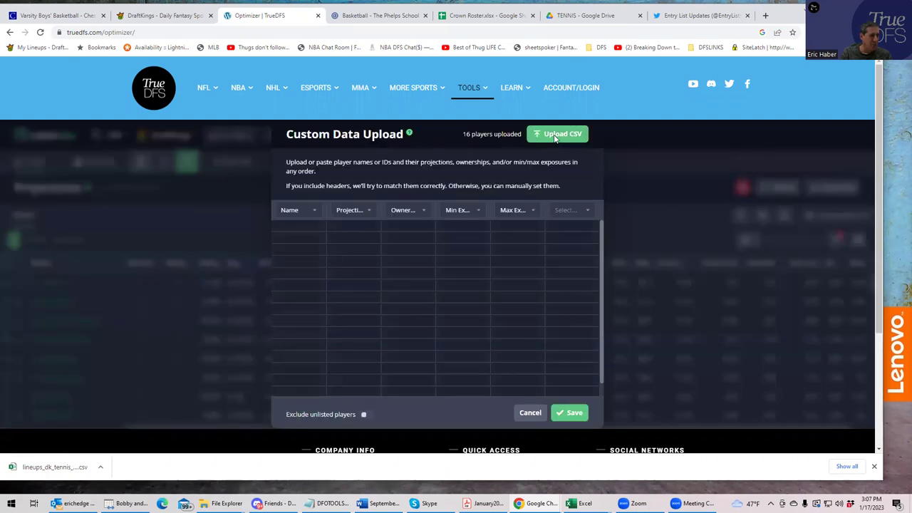
pyautogui.click(39, 126)
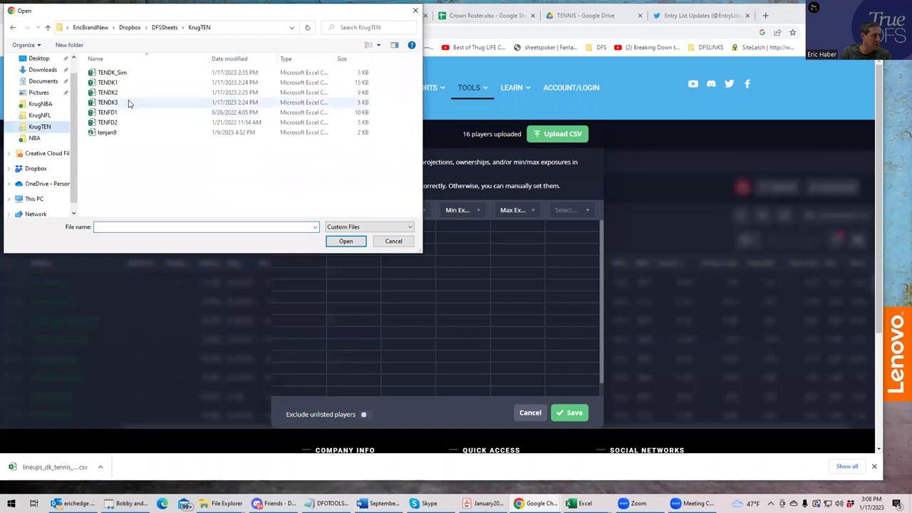
pyautogui.click(121, 74)
pyautogui.click(345, 241)
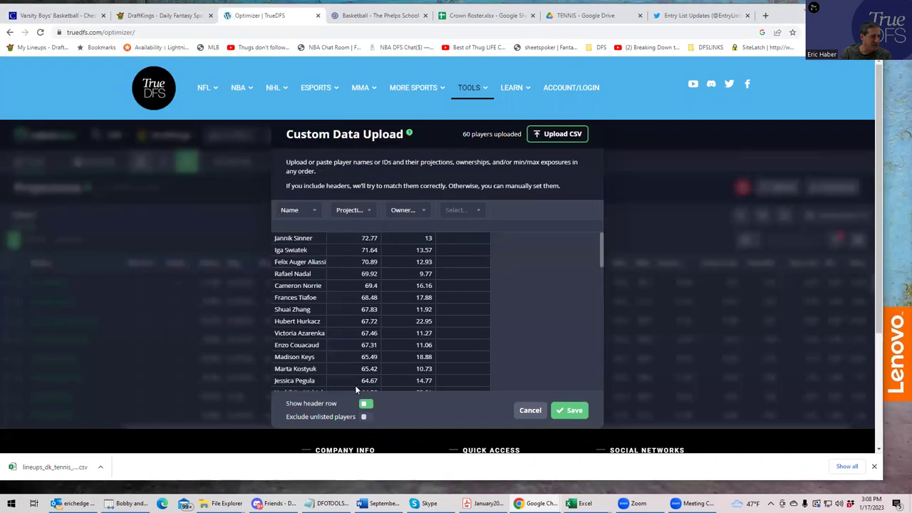
pyautogui.click(365, 418)
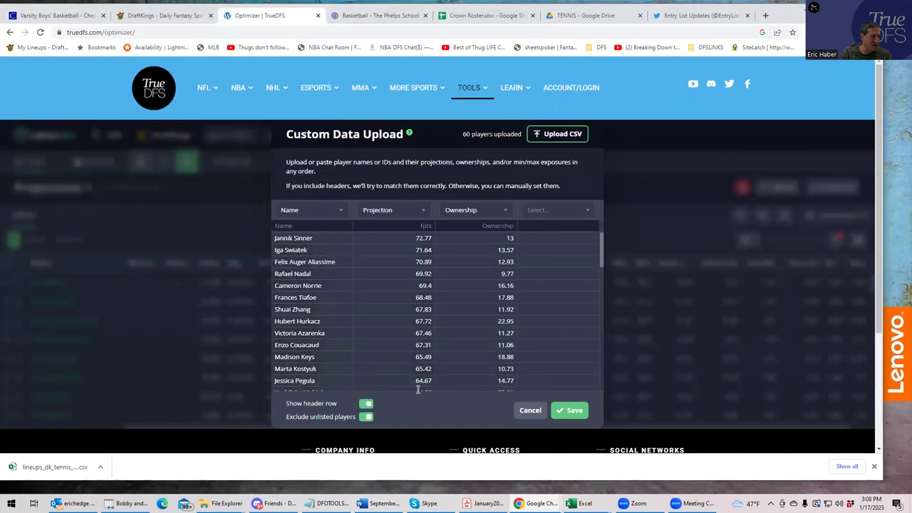
pyautogui.click(571, 410)
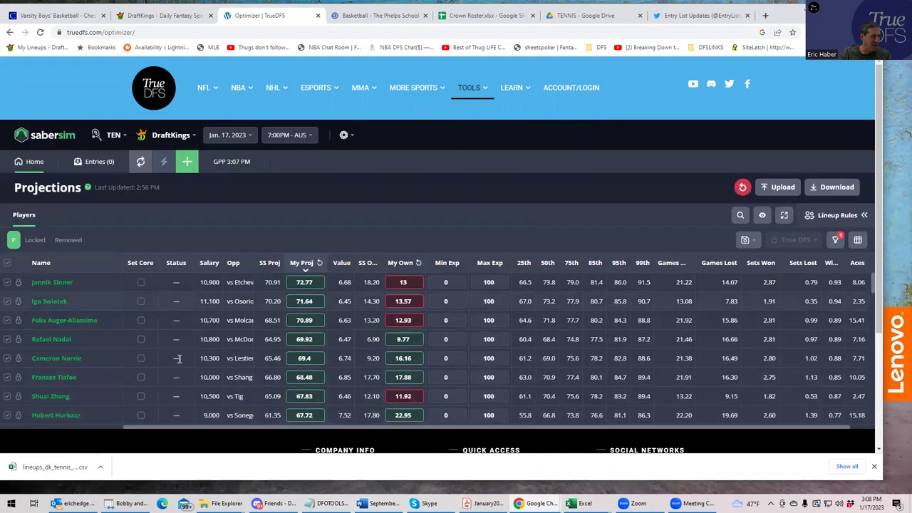
pyautogui.click(187, 162)
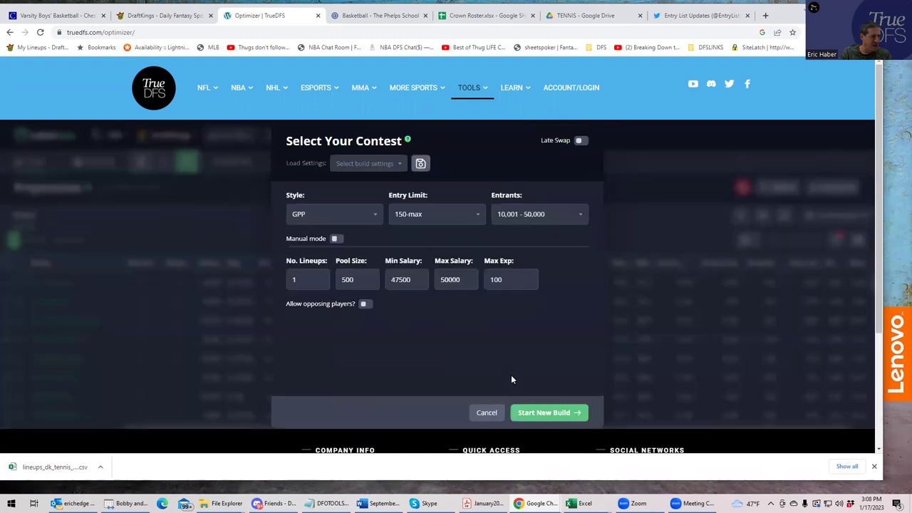
# Start the new GPP build, yielding a $49,800 Keys-led lineup projecting 342.1.
pyautogui.click(532, 412)
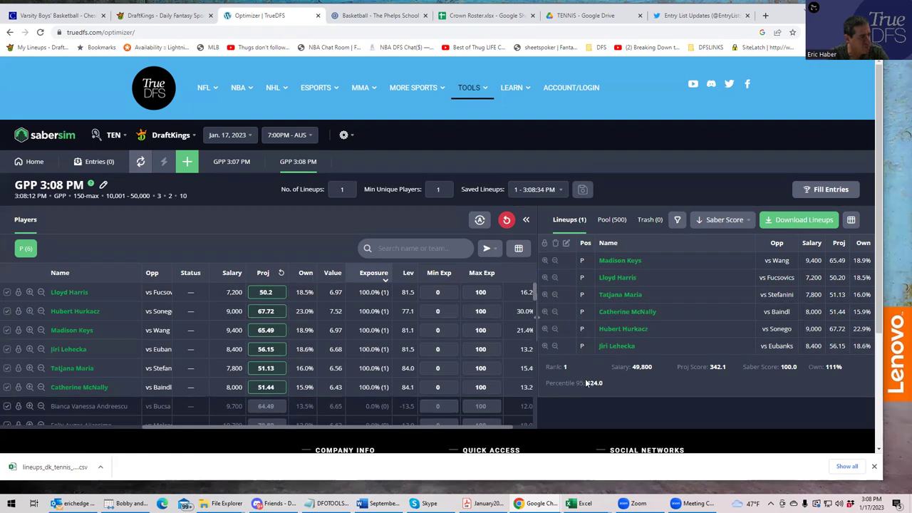
pyautogui.moveTo(325, 158)
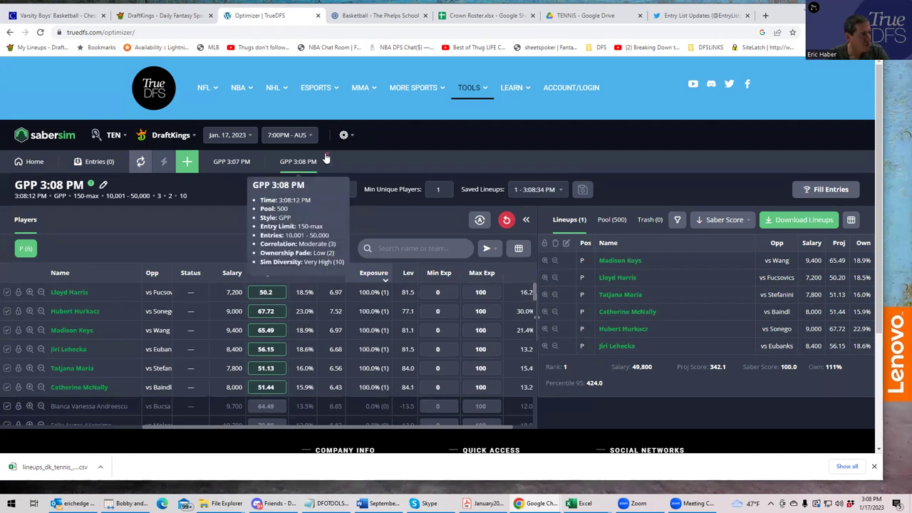
# Go back and reopen TrueDFS's Tennis Lineup Builder from the Tools menu.
pyautogui.click(9, 33)
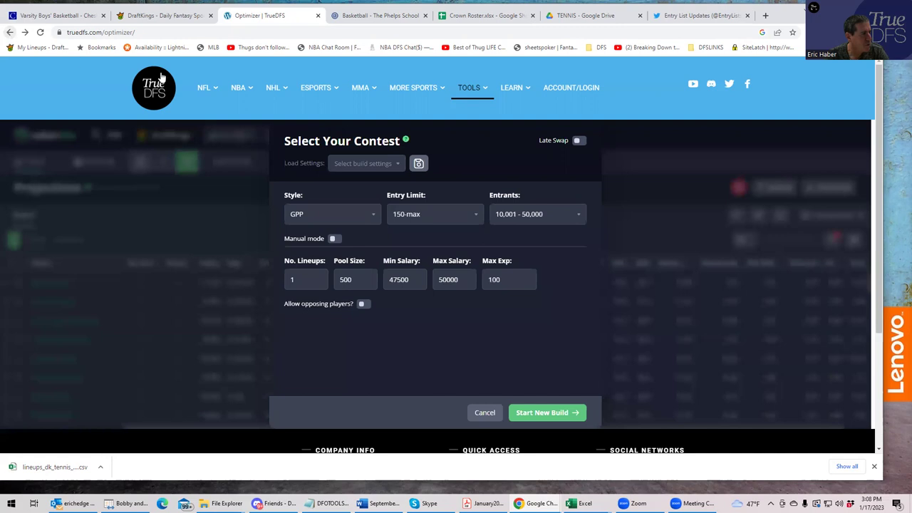
pyautogui.moveTo(471, 88)
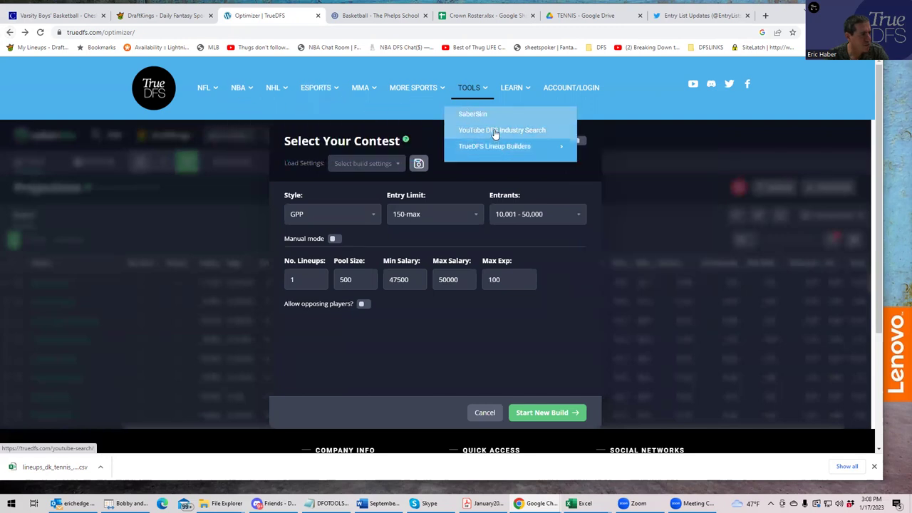
pyautogui.moveTo(501, 149)
pyautogui.click(612, 246)
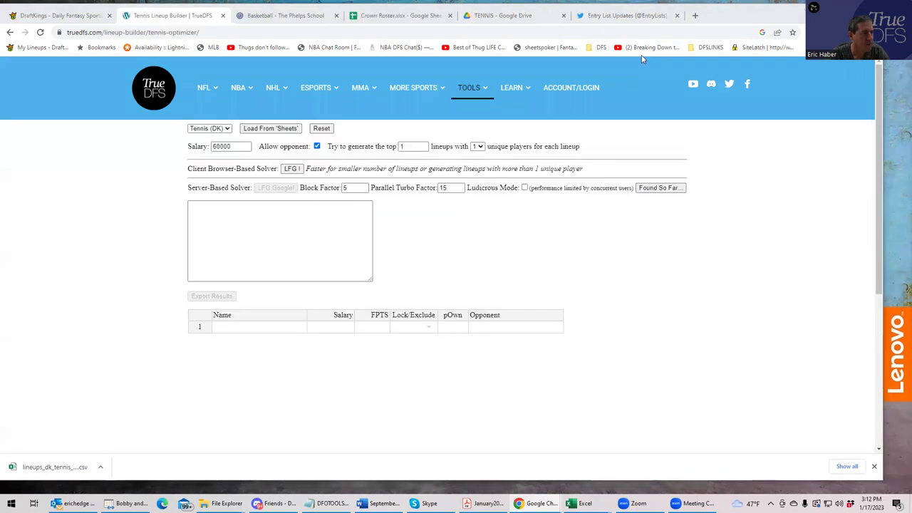
# Load the player pool from Sheets and solve for the top 20 lineups.
pyautogui.click(252, 217)
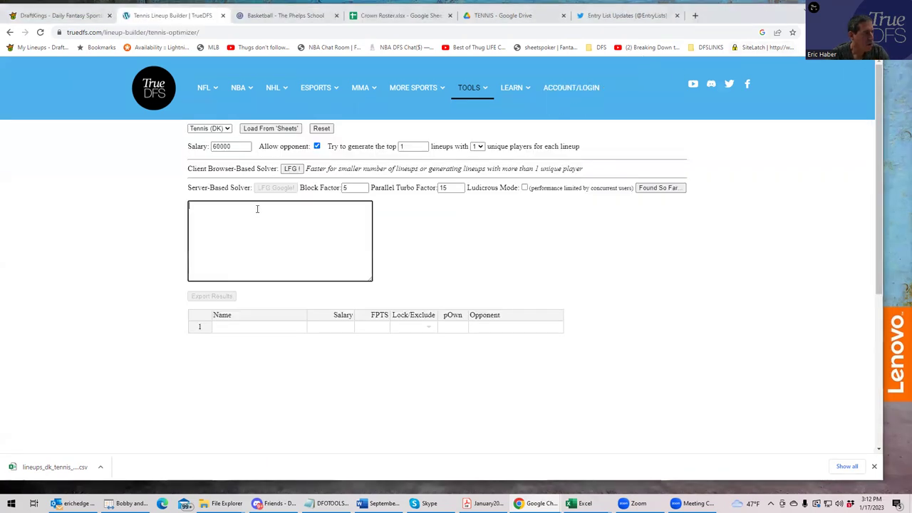
pyautogui.click(272, 129)
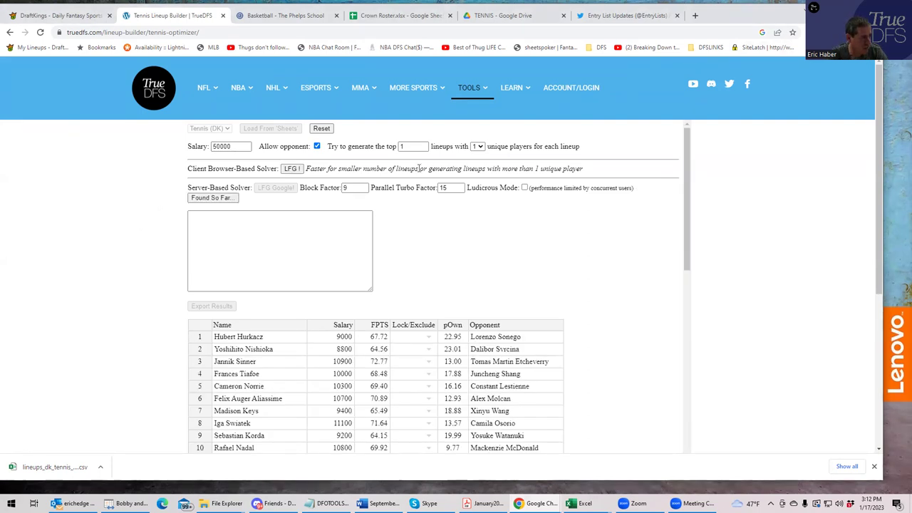
pyautogui.doubleClick(402, 147)
pyautogui.write('20')
pyautogui.click(283, 254)
pyautogui.click(291, 171)
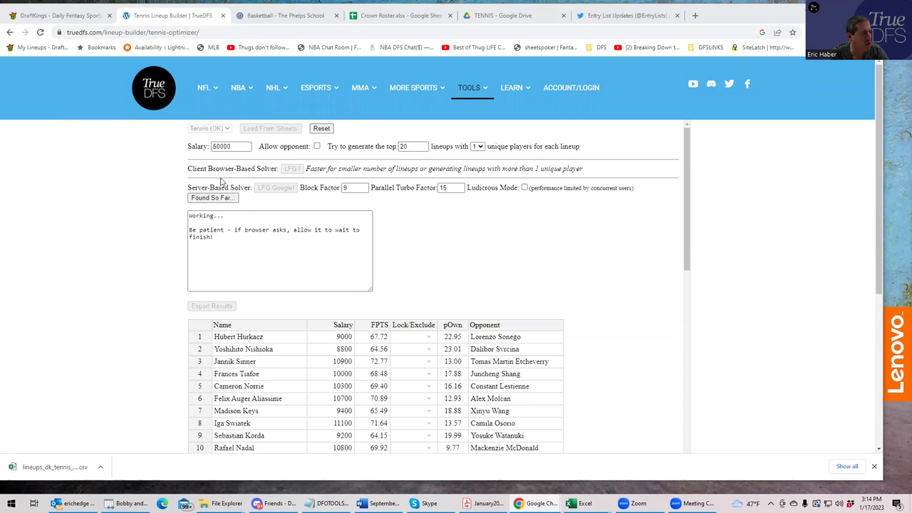
# Return to SaberSim's DraftKings tennis projections via the Tools menu.
pyautogui.moveTo(326, 90)
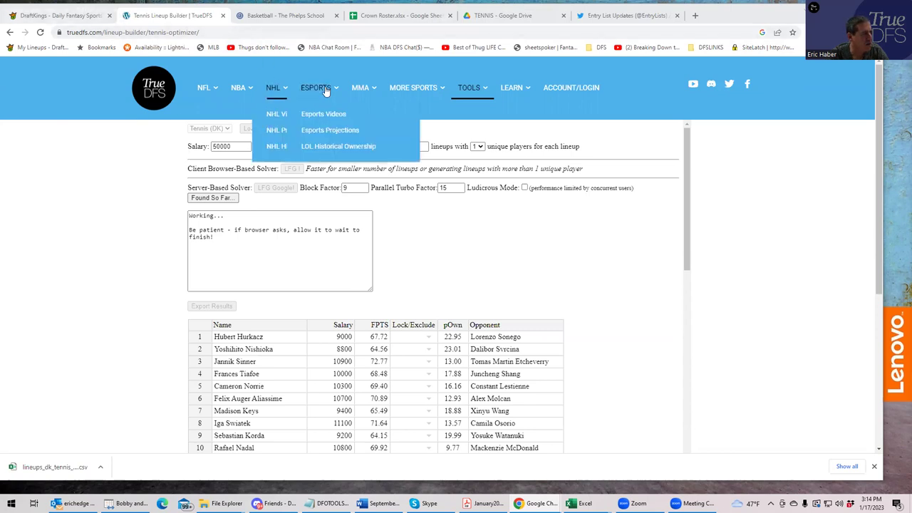
pyautogui.moveTo(473, 92)
pyautogui.click(474, 118)
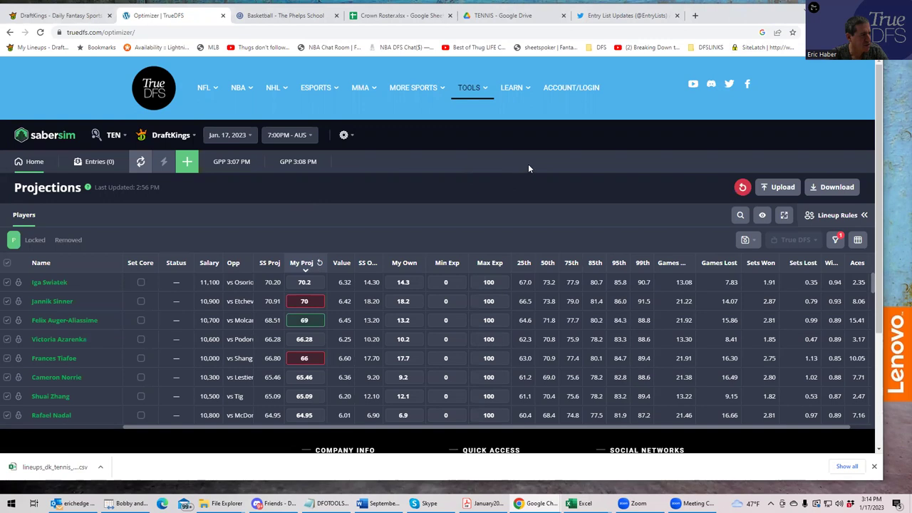
# Re-upload the TENDK_Sim CSV projections with unlisted players excluded, then begin a new build setup.
pyautogui.click(777, 187)
pyautogui.click(550, 137)
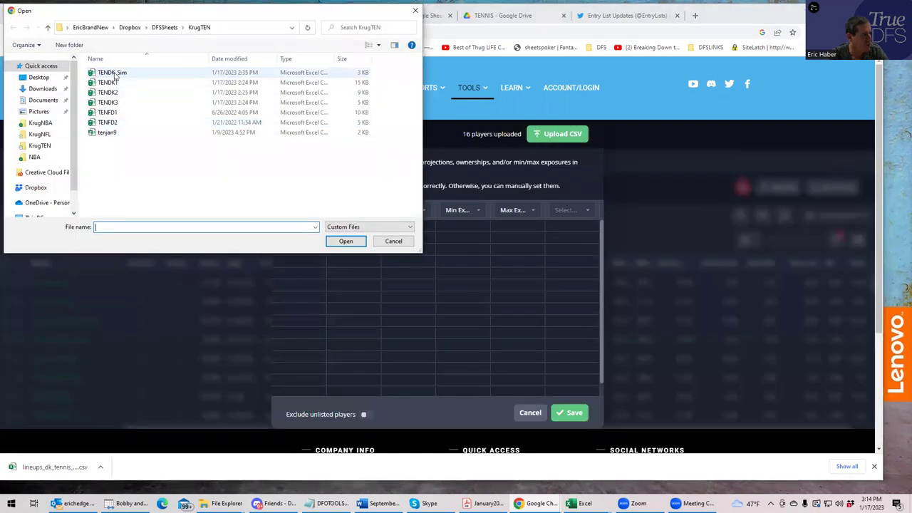
pyautogui.click(113, 74)
pyautogui.click(345, 241)
pyautogui.click(366, 417)
pyautogui.click(572, 411)
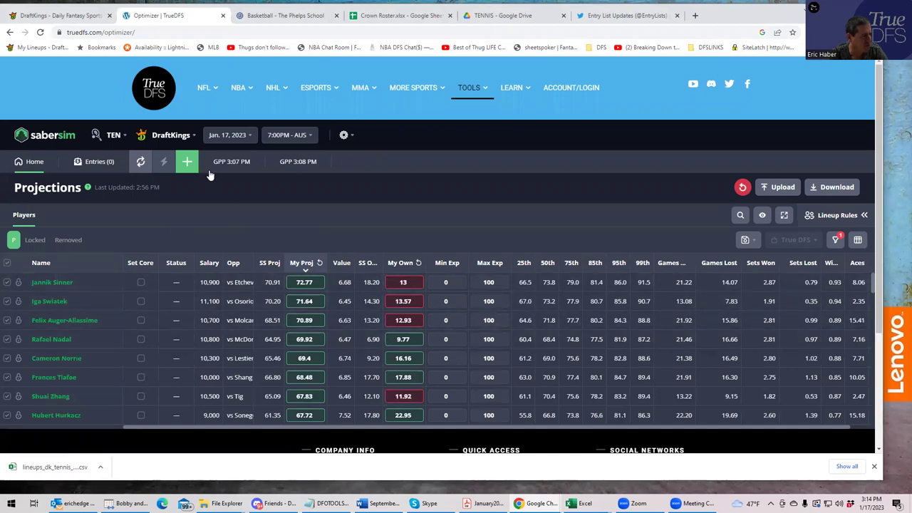
pyautogui.click(187, 161)
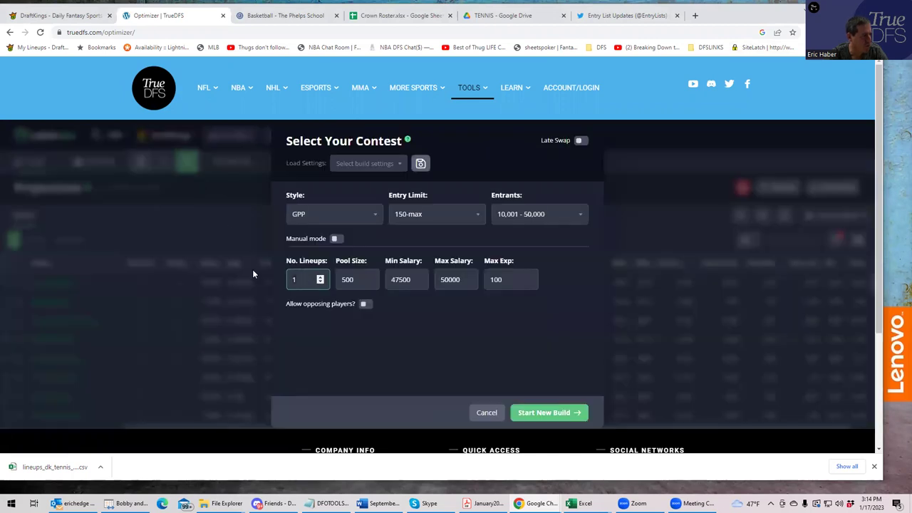
# Set the build to 150 lineups and start it.
pyautogui.write('0')
pyautogui.click(562, 413)
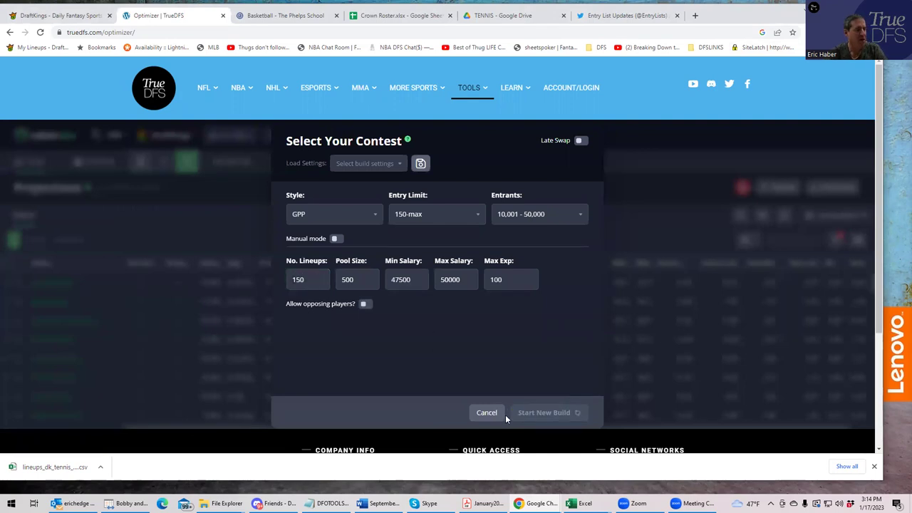